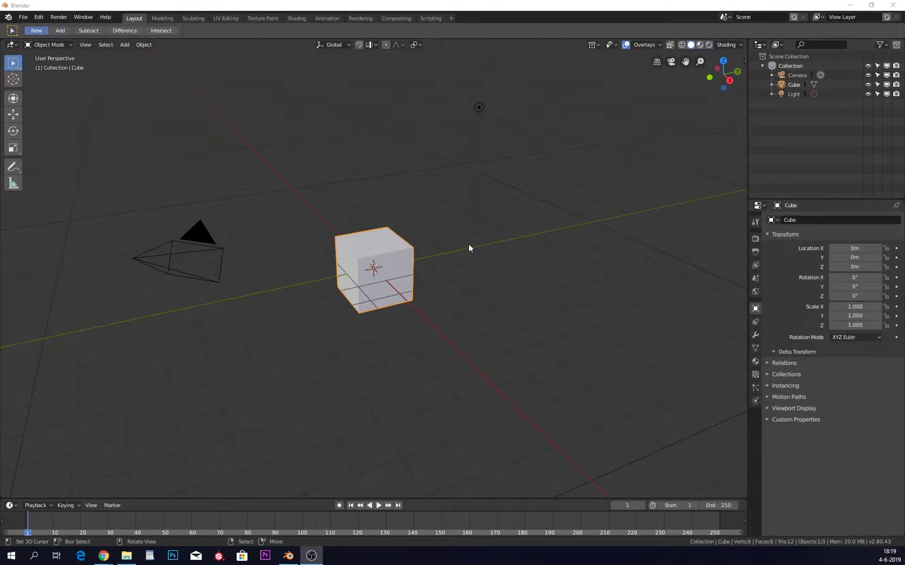
# - Delete the default cube and add a UV sphere in its place
pyautogui.press('g')
pyautogui.press('Escape')
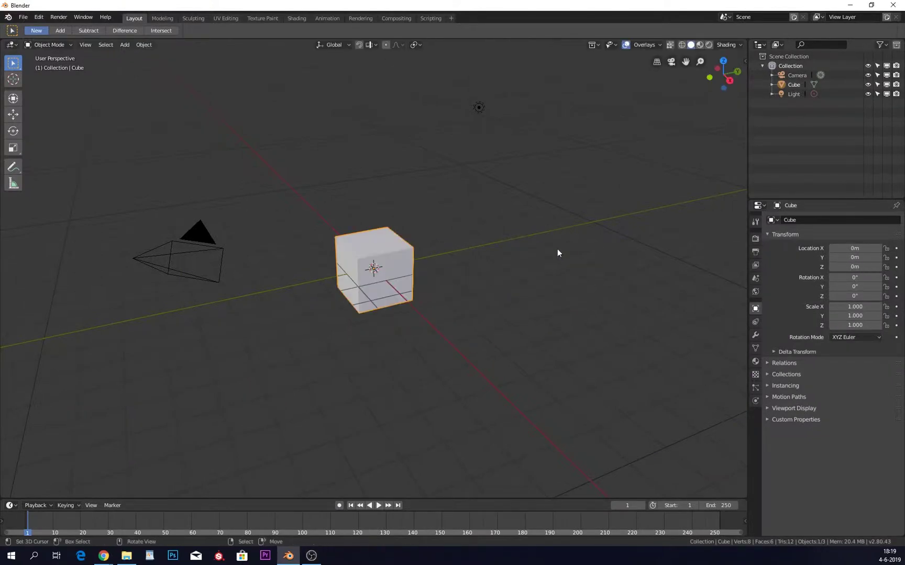
pyautogui.press('Delete')
pyautogui.hotkey('shift', 'a')
pyautogui.moveTo(557, 249)
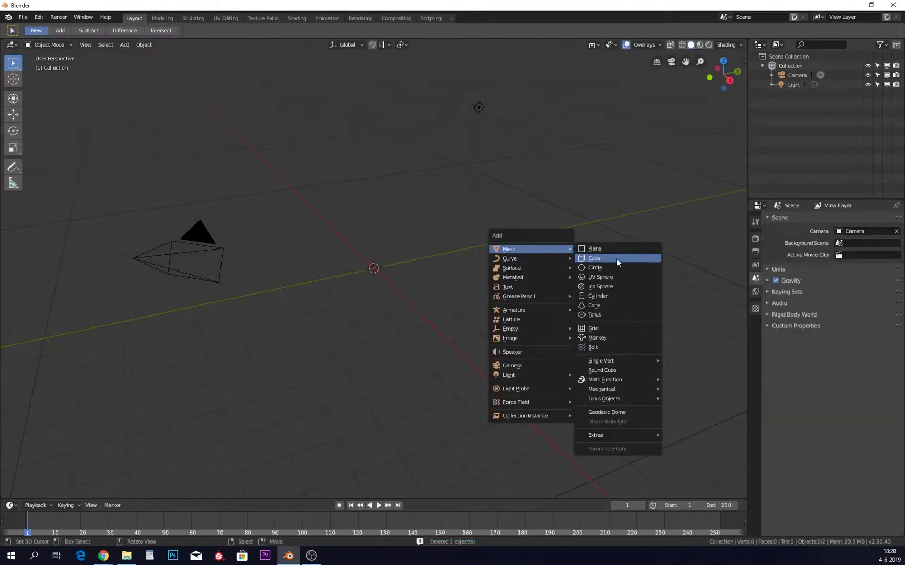
pyautogui.click(622, 276)
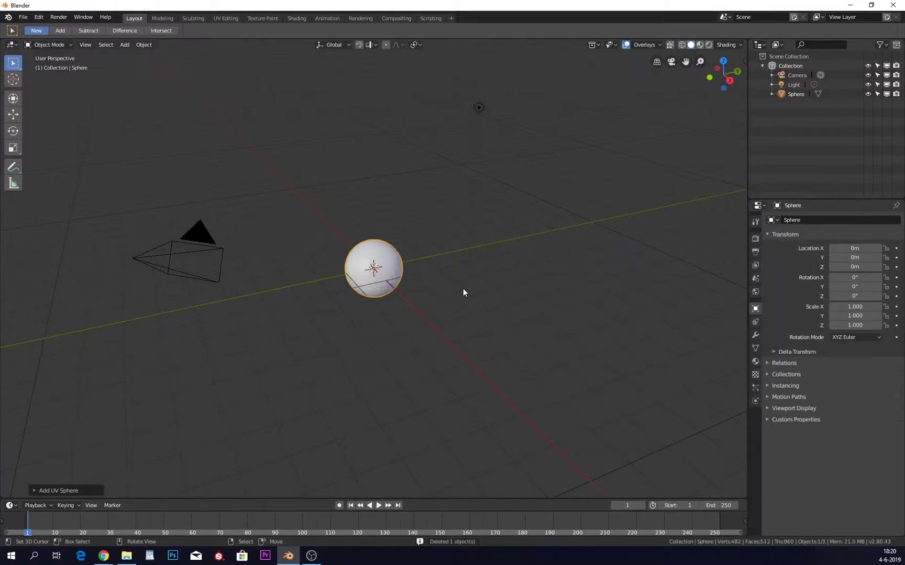
pyautogui.scroll(5, 463, 292)
# - Add a cylinder to the scene alongside the sphere
pyautogui.hotkey('shift', 'a')
pyautogui.moveTo(417, 288)
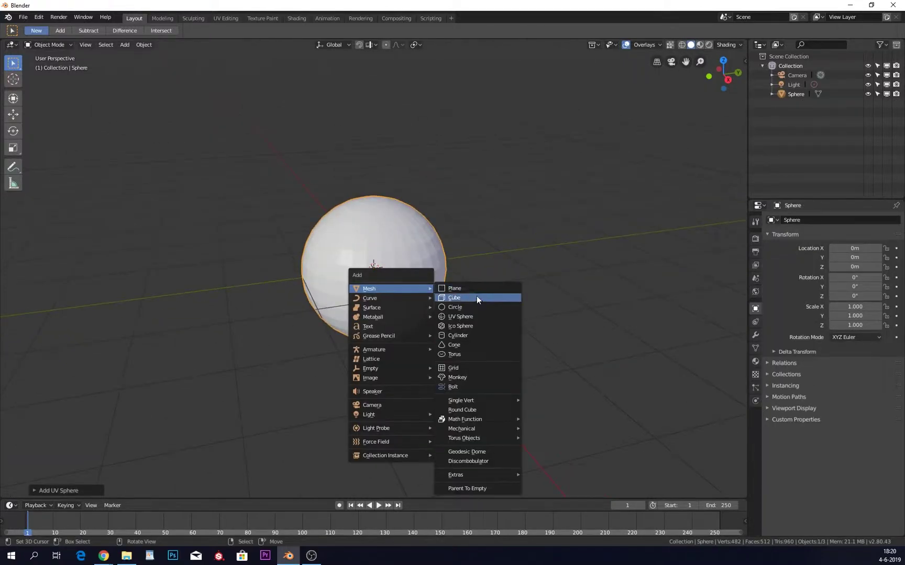
pyautogui.click(468, 335)
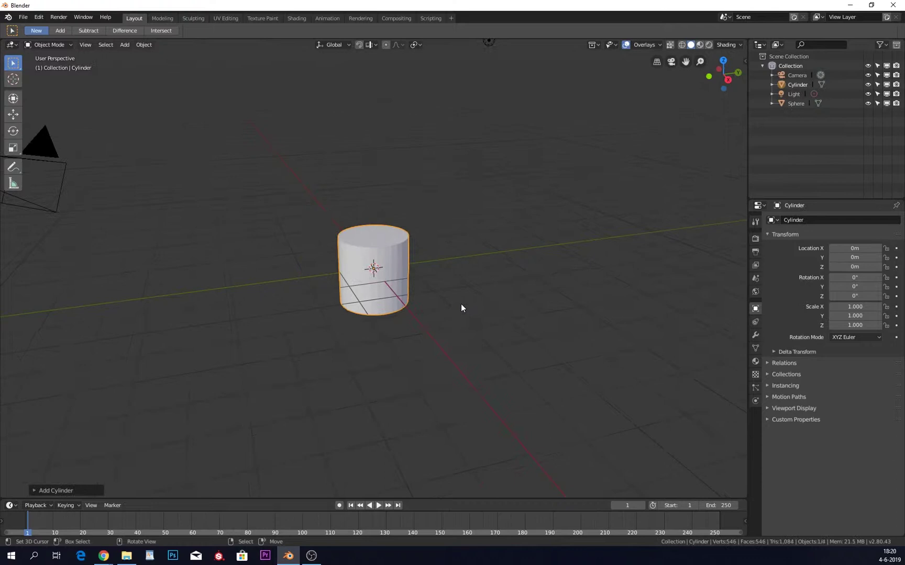
pyautogui.moveTo(461, 307); pyautogui.dragTo(414, 240, button='middle')
# - Rotate the cylinder 90° on Y, scale it to 0.319, and slide it along X
pyautogui.press('g')
pyautogui.press('Escape')
pyautogui.write('r')
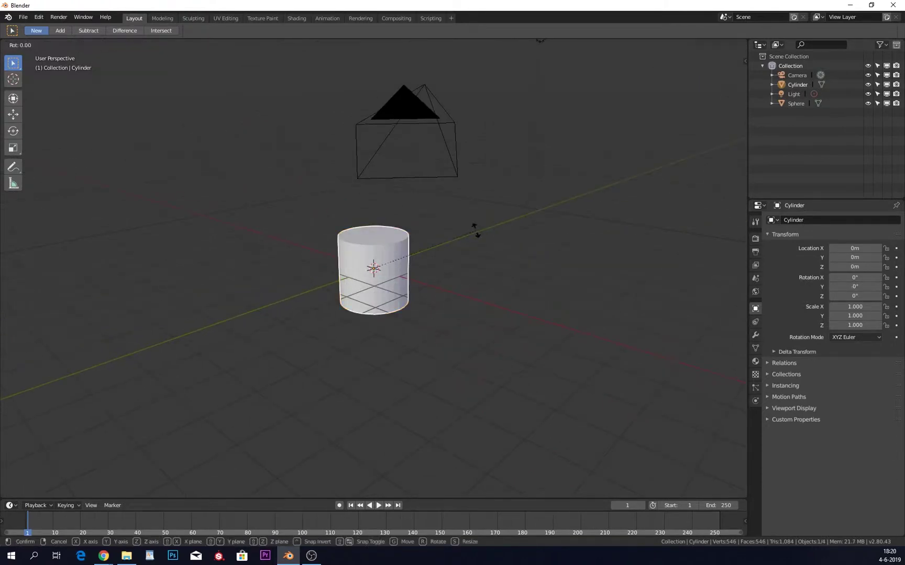
pyautogui.write('x90y')
pyautogui.press('Return')
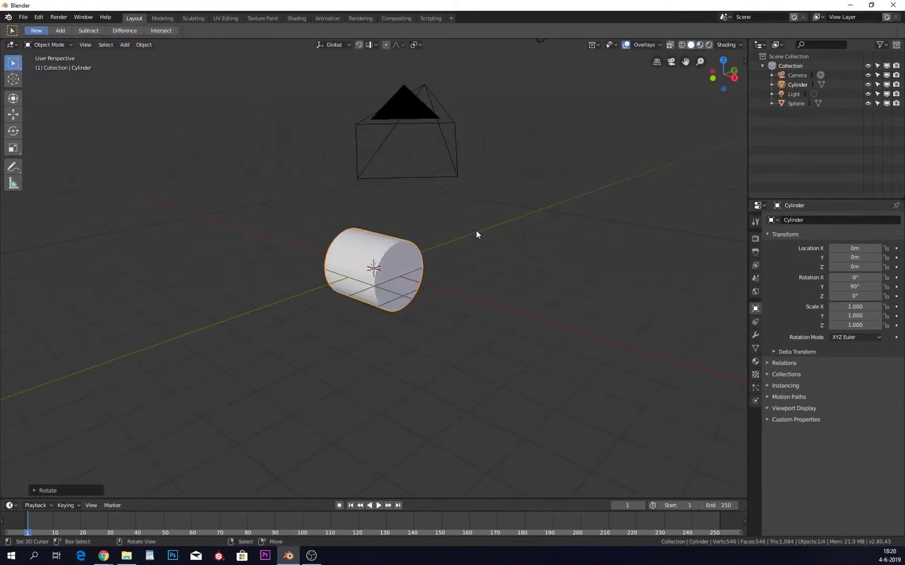
pyautogui.press('s')
pyautogui.click(415, 239)
pyautogui.press('g')
pyautogui.press('x')
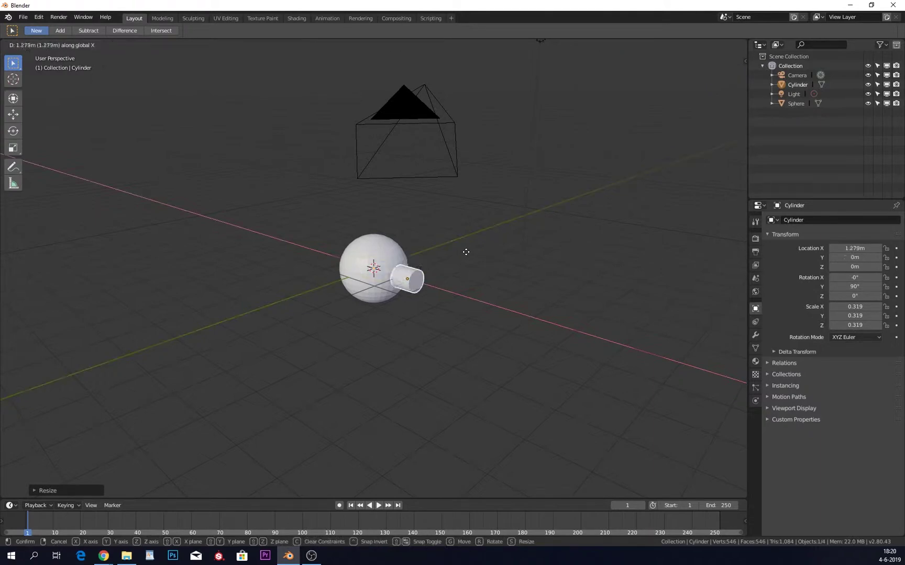
pyautogui.click(443, 250)
pyautogui.scroll(7, 425, 279)
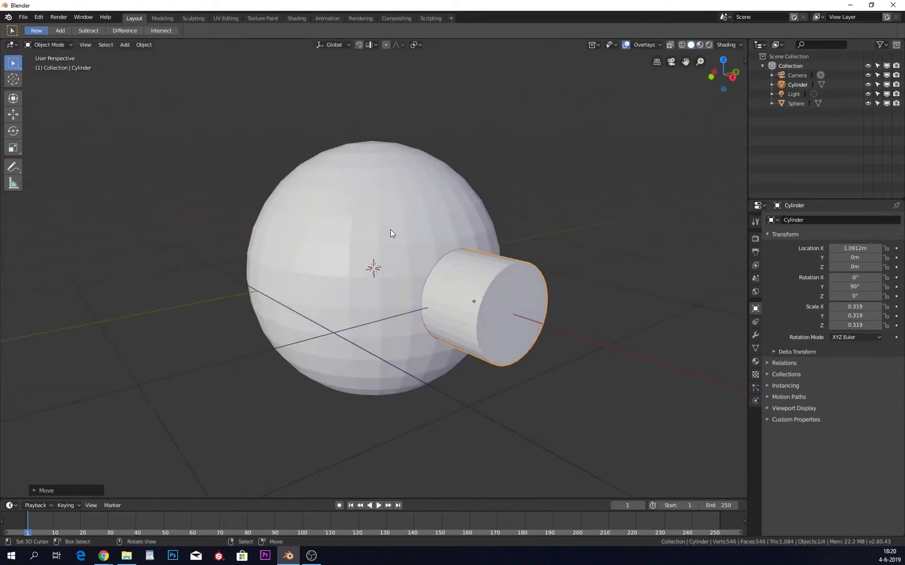
# - Select the sphere and turn on the Screencast Keys on-screen input display
pyautogui.click(390, 231)
pyautogui.click(753, 333)
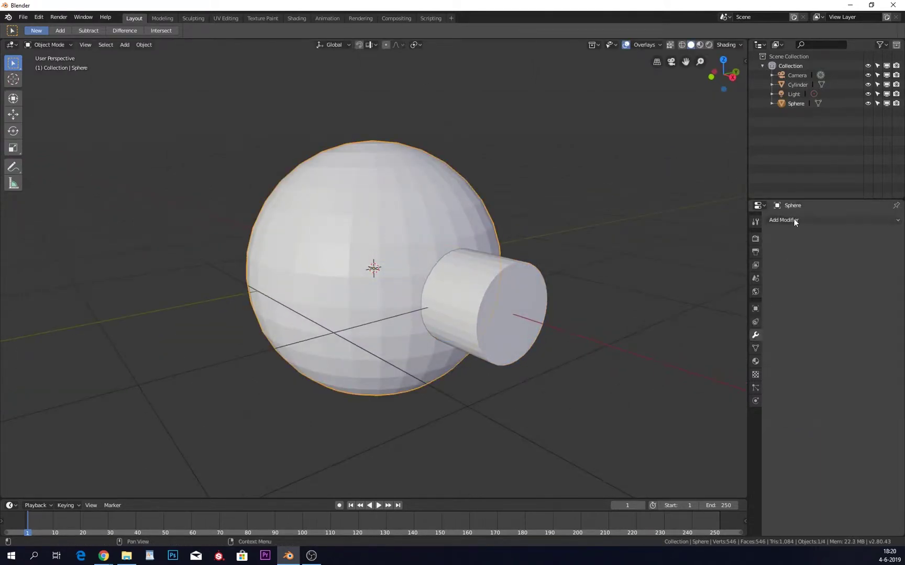
pyautogui.click(794, 219)
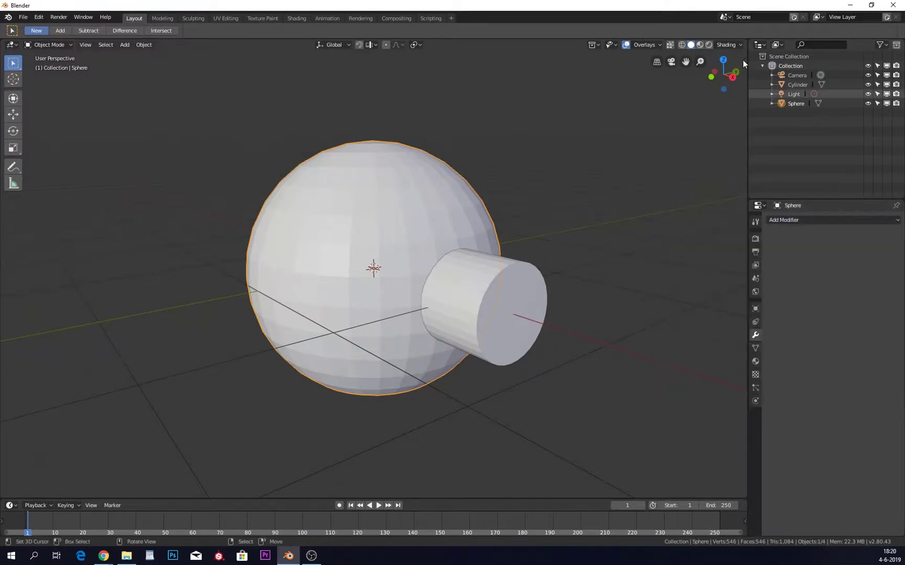
pyautogui.click(744, 60)
pyautogui.click(742, 131)
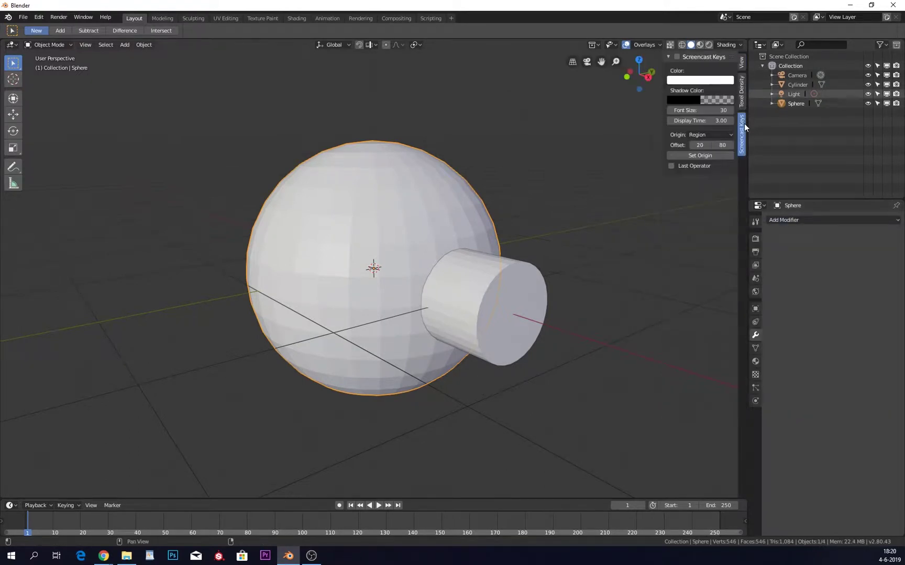
pyautogui.click(743, 124)
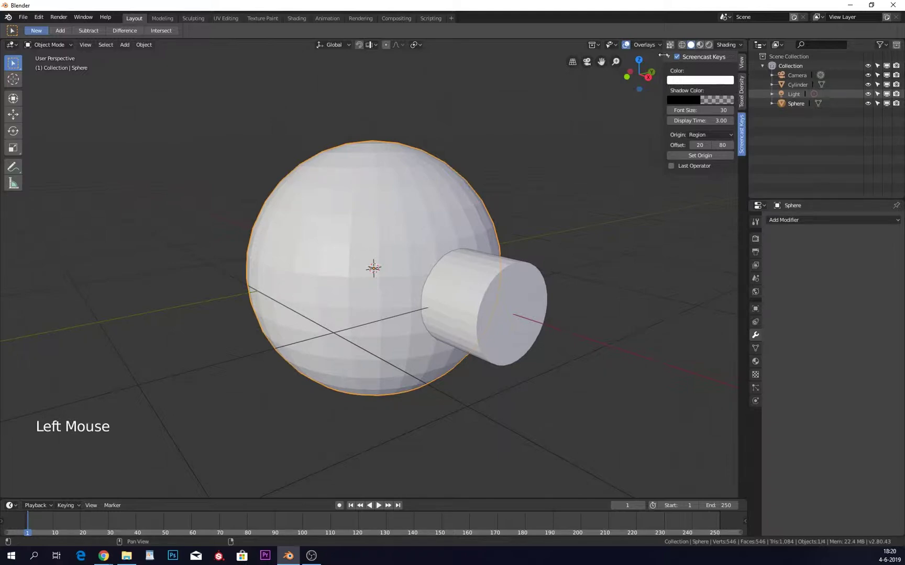
pyautogui.moveTo(663, 56); pyautogui.dragTo(733, 56)
# - Give the sphere a Boolean modifier using the Cylinder object with Difference operation
pyautogui.click(800, 219)
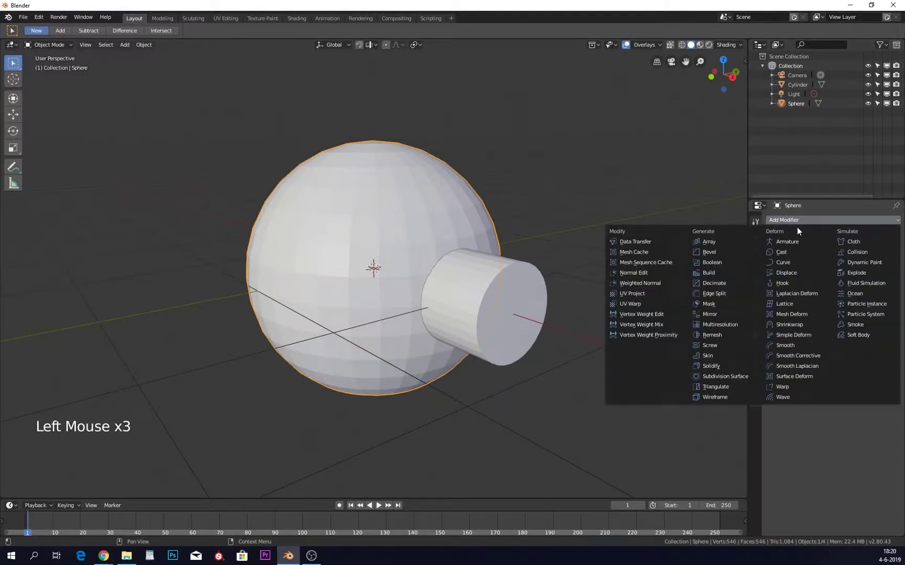
pyautogui.click(736, 262)
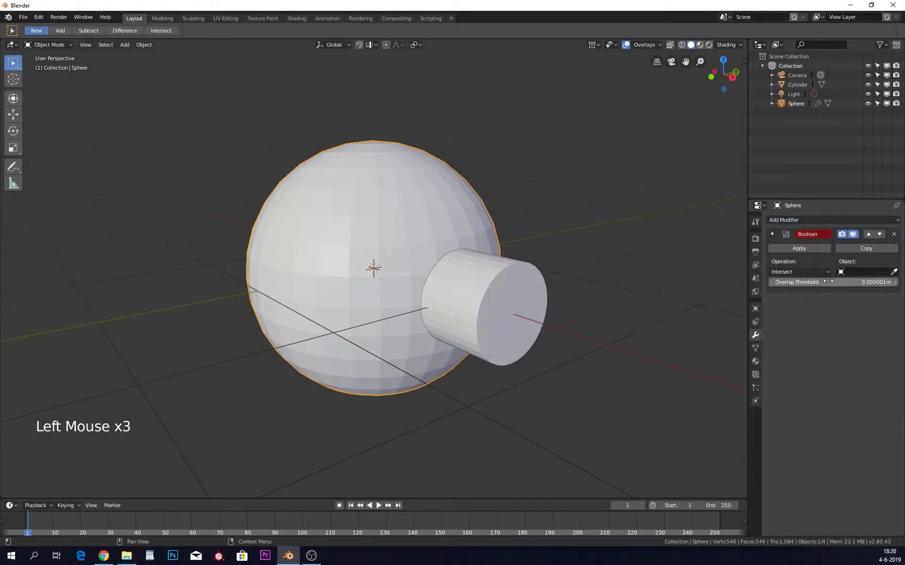
pyautogui.click(894, 272)
pyautogui.click(540, 291)
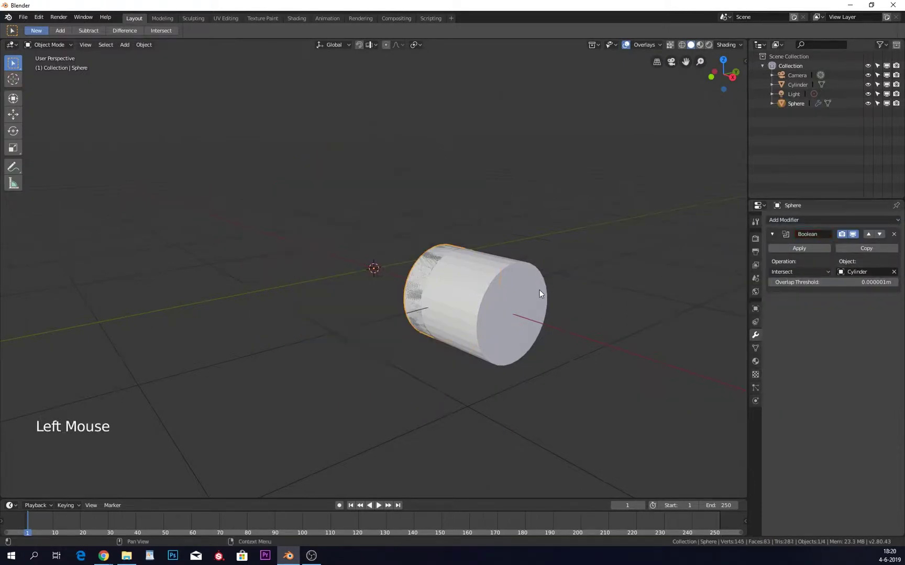
pyautogui.moveTo(539, 292); pyautogui.dragTo(549, 293, button='middle')
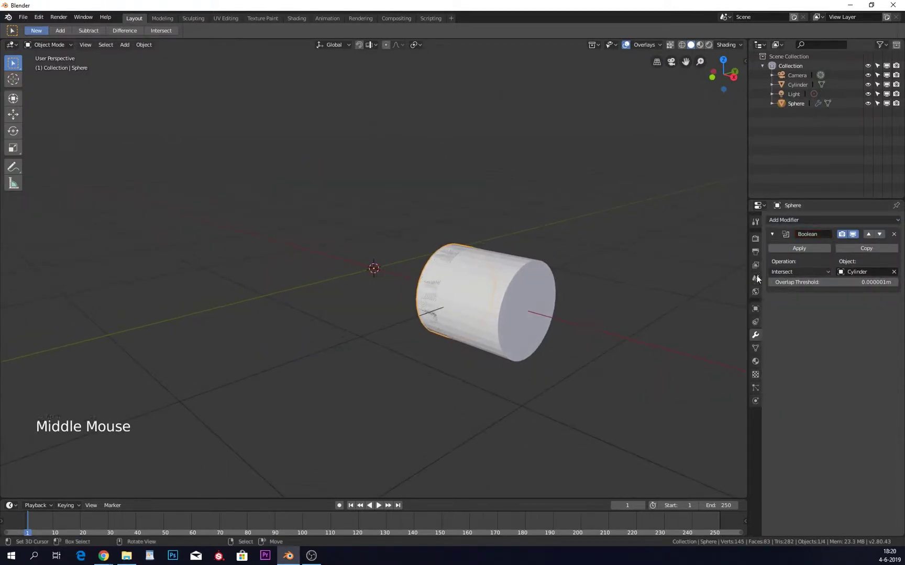
pyautogui.click(803, 271)
pyautogui.click(788, 241)
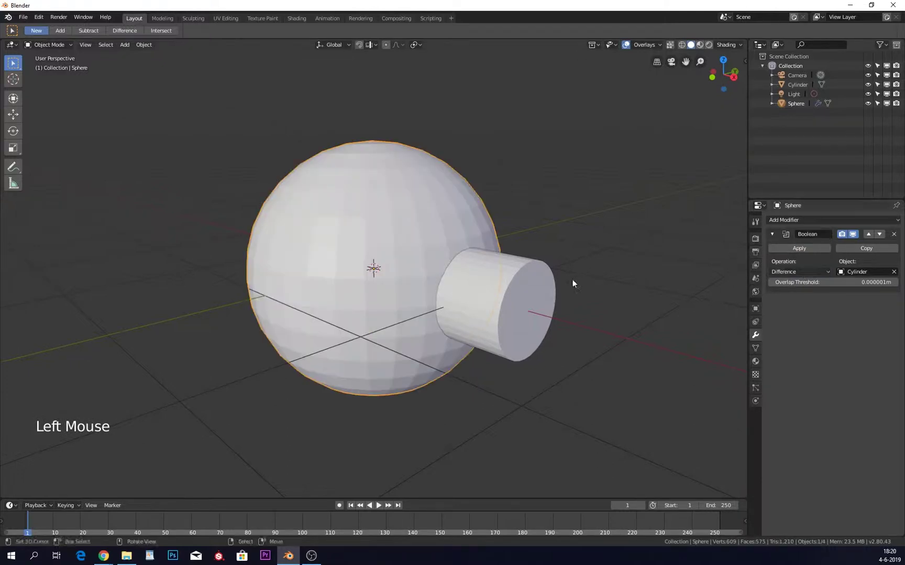
# - Hide the cylinder to reveal the hole and reselect the sphere in object mode
pyautogui.rightClick(568, 288)
pyautogui.press('h')
pyautogui.moveTo(570, 297); pyautogui.dragTo(464, 322, button='middle')
pyautogui.scroll(-1, 523, 271)
pyautogui.scroll(5, 492, 266)
pyautogui.press('Tab')
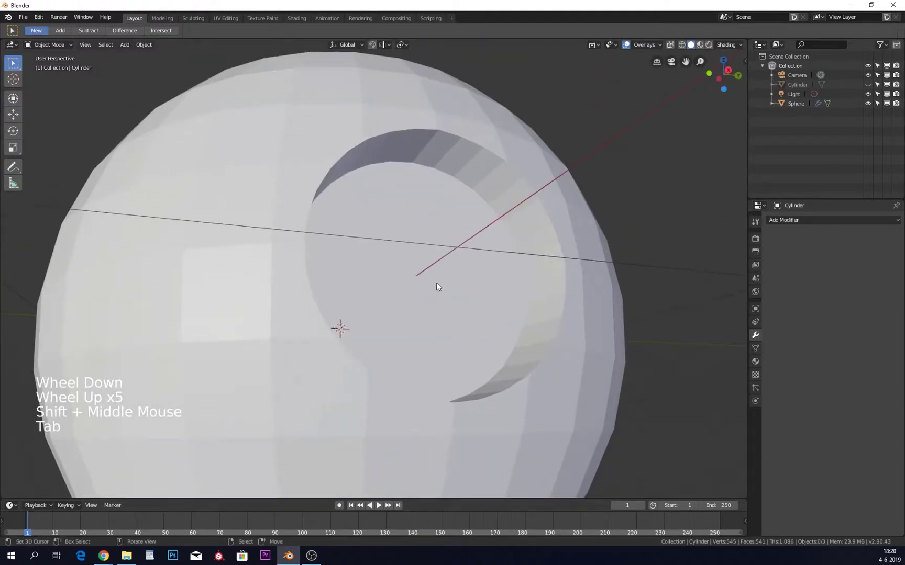
pyautogui.rightClick(461, 220)
pyautogui.press('Tab')
pyautogui.press('Tab')
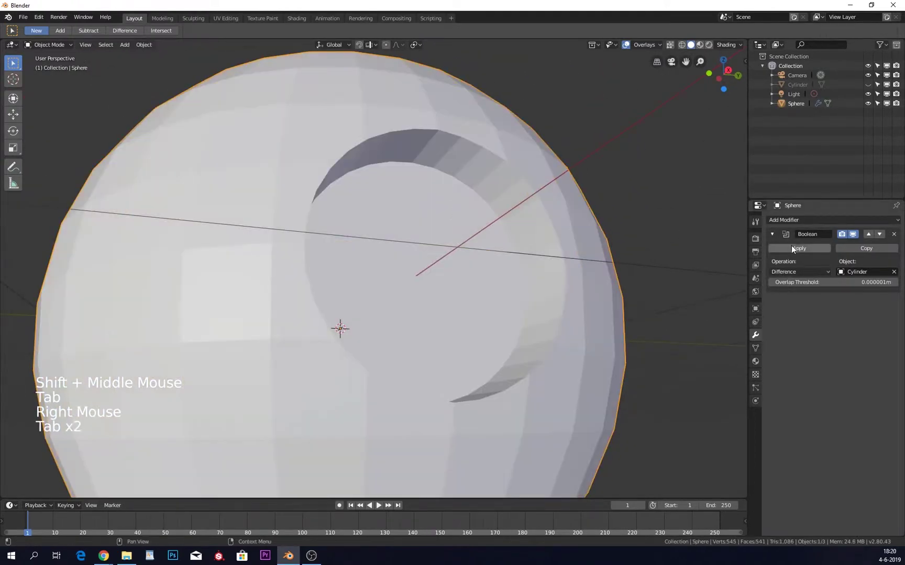
# - Apply the Boolean modifier so the hole becomes permanent sphere geometry
pyautogui.click(793, 247)
pyautogui.press('Tab')
pyautogui.moveTo(493, 215); pyautogui.dragTo(401, 229, button='middle')
pyautogui.scroll(2, 400, 228)
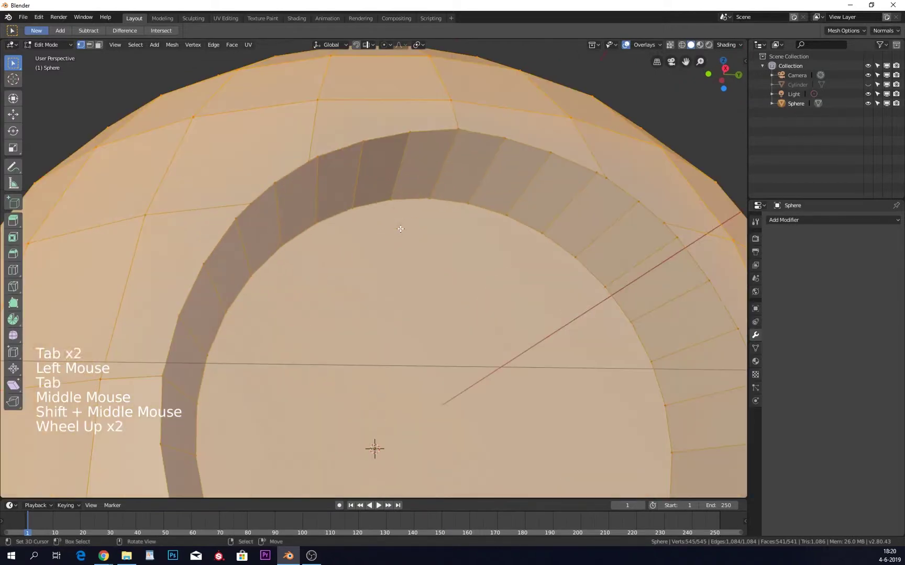
# - Select rim vertices and add loop cuts around the hole's band, then return to object mode
pyautogui.rightClick(308, 160)
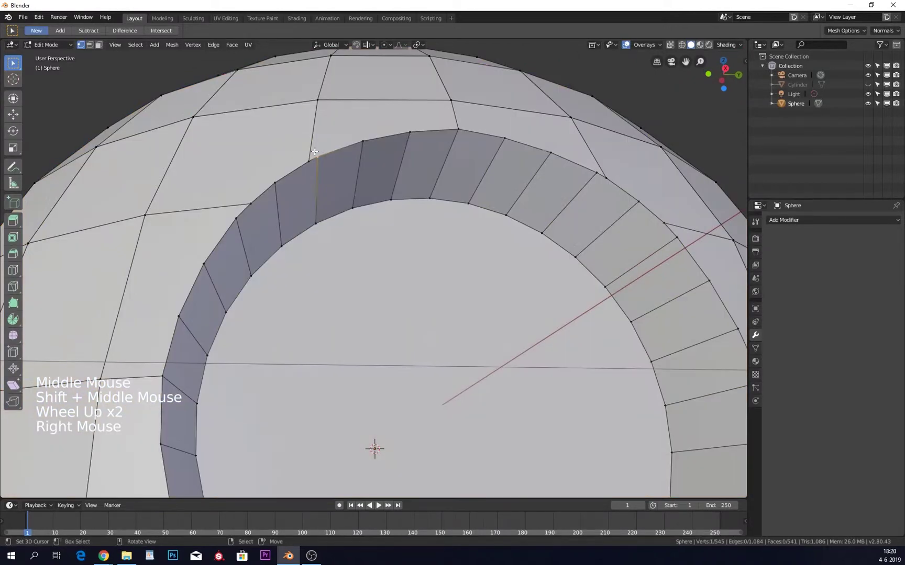
pyautogui.rightClick(309, 159)
pyautogui.rightClick(308, 160)
pyautogui.keyDown('shift'); pyautogui.rightClick(318, 137); pyautogui.keyUp('shift')
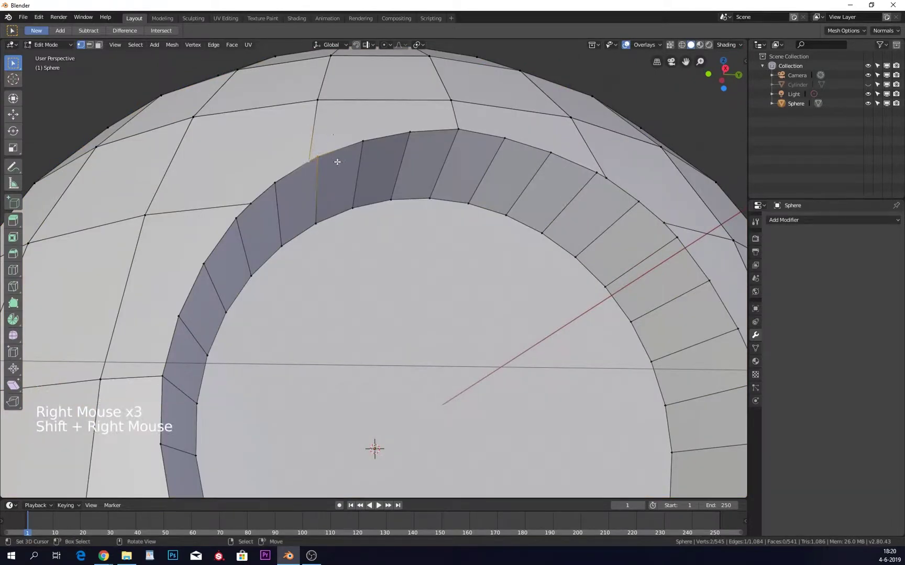
pyautogui.hotkey('ctrl', 'r')
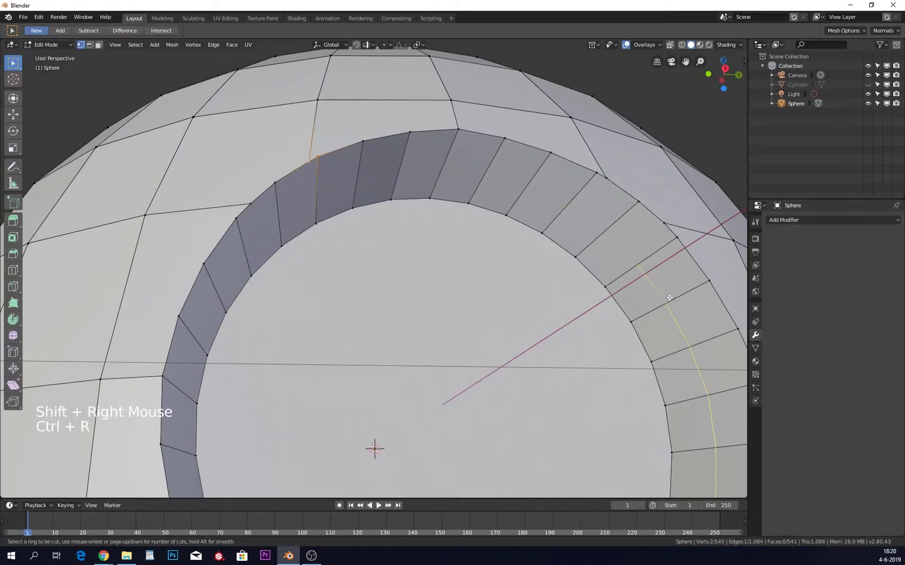
pyautogui.hotkey('ctrl', 'r')
pyautogui.hotkey('ctrl', 'r')
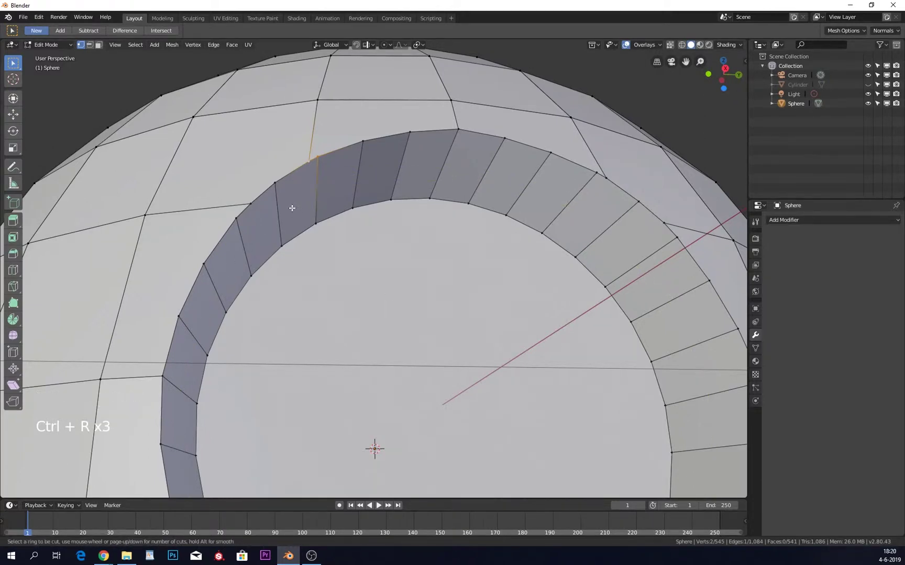
pyautogui.scroll(-3, 274, 244)
pyautogui.keyDown('shift'); pyautogui.moveTo(275, 245); pyautogui.dragTo(445, 379, button='middle'); pyautogui.keyUp('shift')
pyautogui.hotkey('ctrl', 'r')
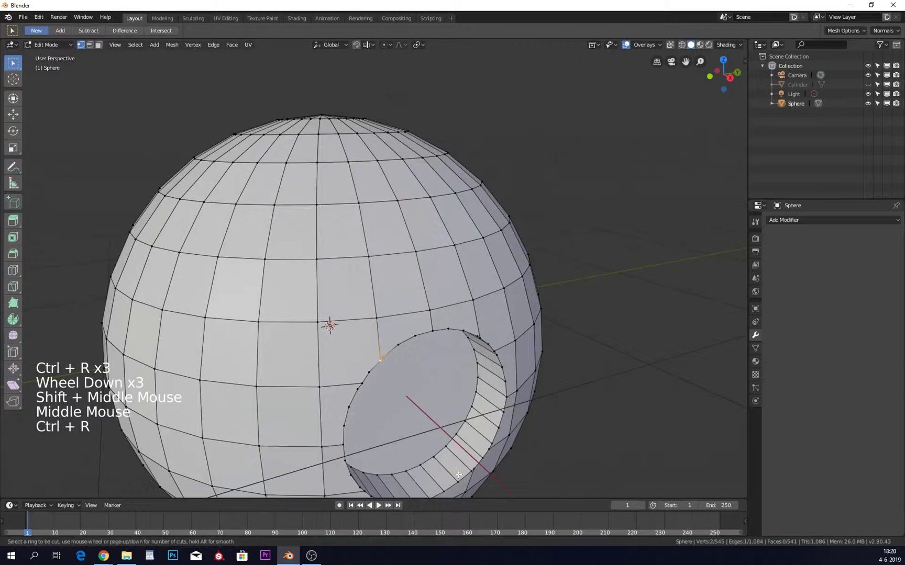
pyautogui.moveTo(444, 467); pyautogui.dragTo(462, 357, button='middle')
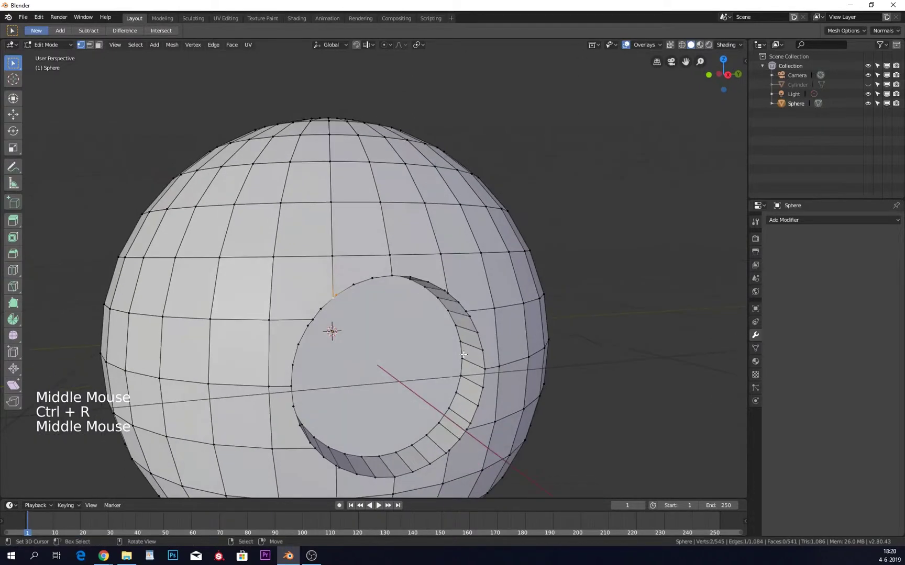
pyautogui.press('Tab')
# - Add a Bevel modifier to the sphere with Limit Method set to Angle
pyautogui.click(786, 224)
pyautogui.click(785, 224)
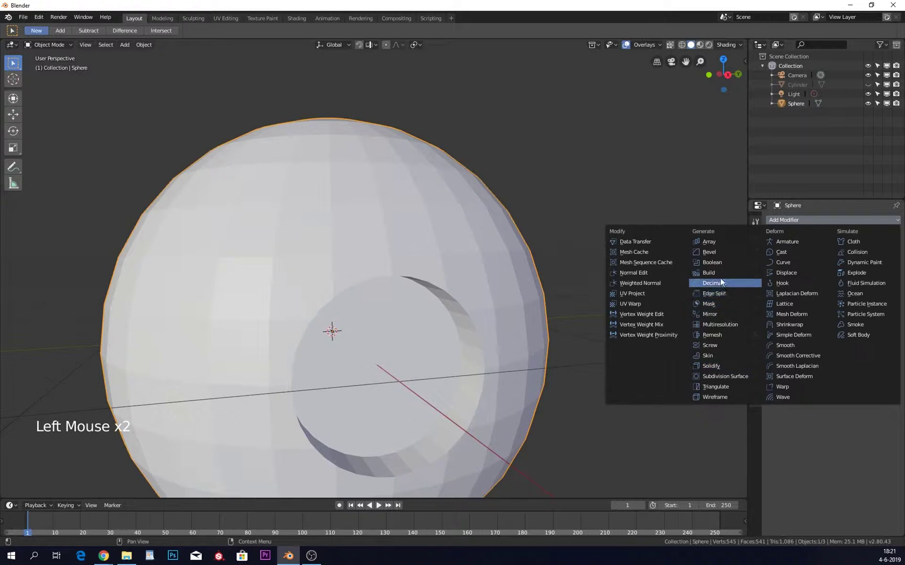
pyautogui.click(722, 254)
pyautogui.moveTo(545, 335); pyautogui.dragTo(753, 303, button='middle')
pyautogui.scroll(2, 523, 327)
pyautogui.scroll(-3, 496, 285)
pyautogui.moveTo(495, 284); pyautogui.dragTo(376, 250, button='middle')
pyautogui.scroll(2, 344, 228)
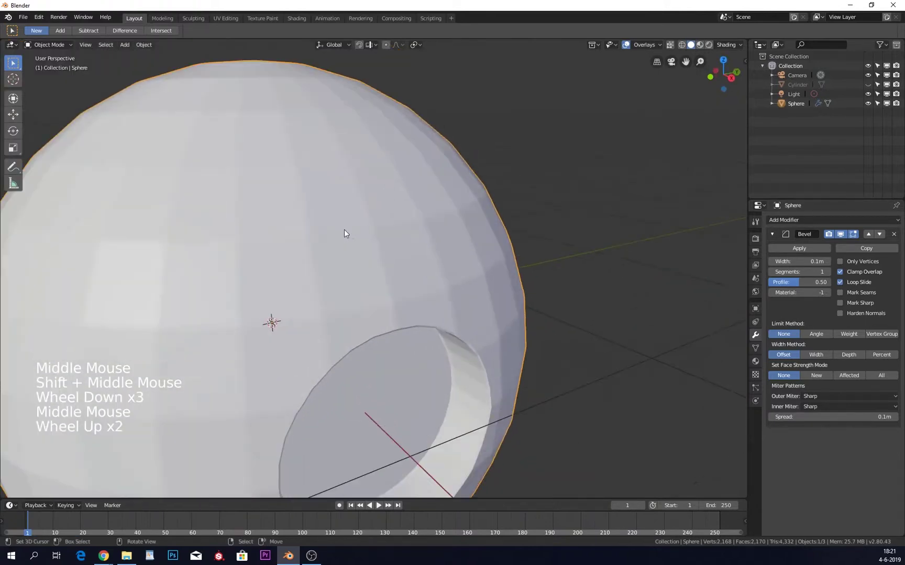
pyautogui.keyDown('shift'); pyautogui.moveTo(313, 292); pyautogui.dragTo(398, 246, button='middle'); pyautogui.keyUp('shift')
pyautogui.click(818, 335)
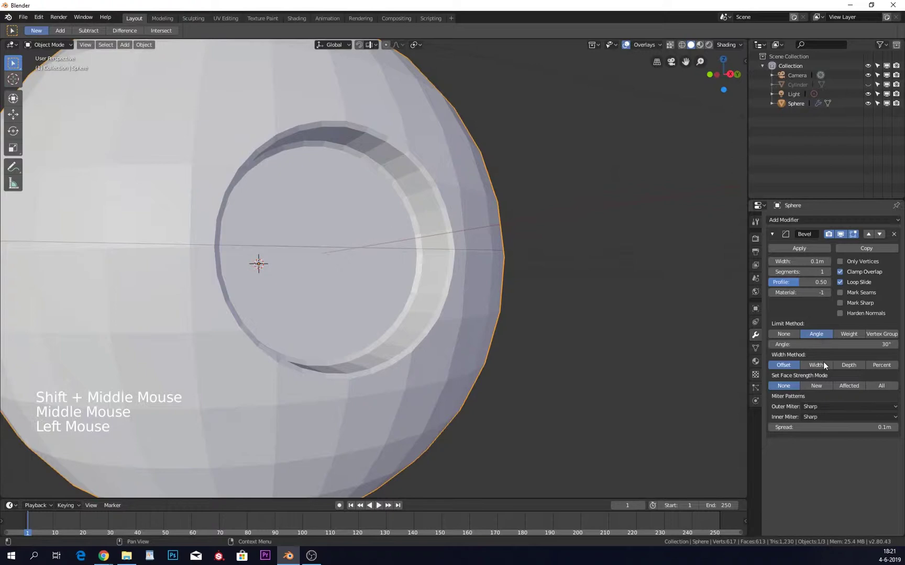
pyautogui.moveTo(497, 273); pyautogui.dragTo(460, 267, button='middle')
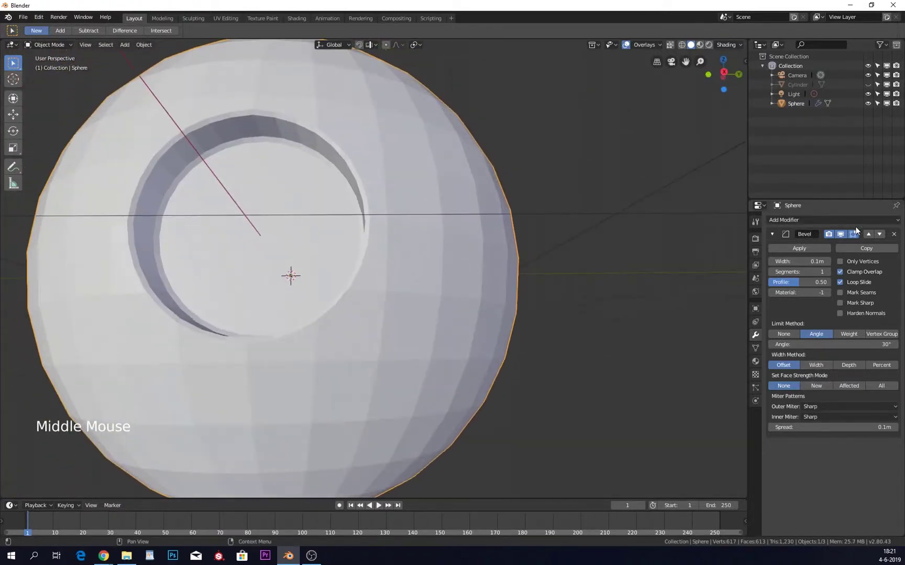
# - Add a Subdivision Surface modifier with viewport subdivisions raised to 3
pyautogui.click(838, 220)
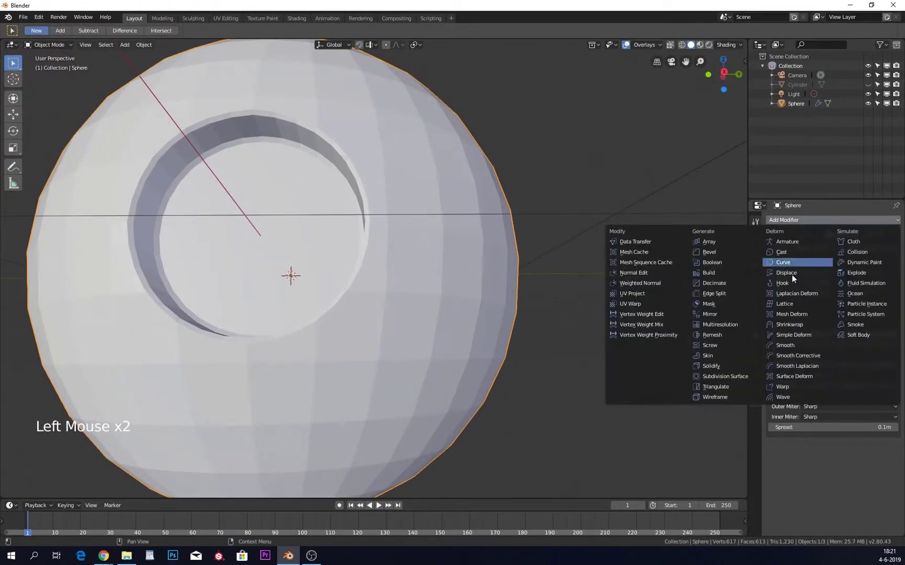
pyautogui.click(734, 378)
pyautogui.moveTo(528, 270); pyautogui.dragTo(563, 292, button='middle')
pyautogui.click(827, 495)
pyautogui.click(830, 495)
pyautogui.scroll(2, 531, 272)
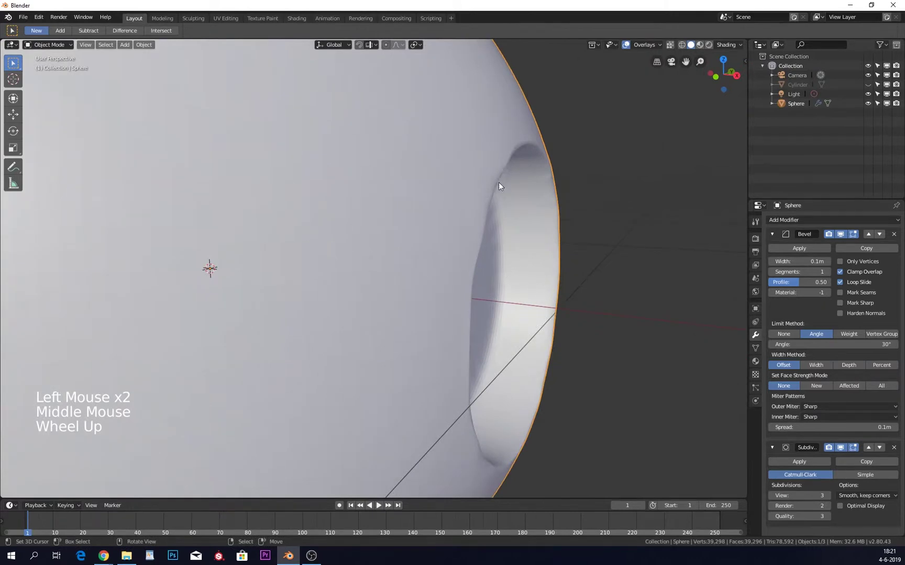
pyautogui.moveTo(484, 390); pyautogui.dragTo(381, 239, button='middle')
pyautogui.scroll(-1, 381, 240)
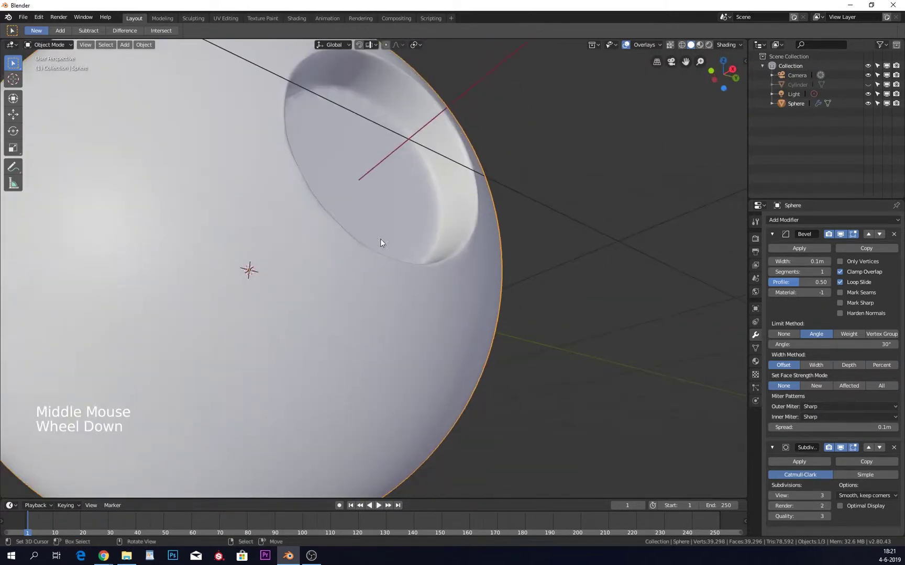
pyautogui.moveTo(323, 212); pyautogui.dragTo(280, 254, button='middle')
pyautogui.scroll(-2, 325, 267)
pyautogui.scroll(-1, 303, 267)
pyautogui.scroll(1, 304, 267)
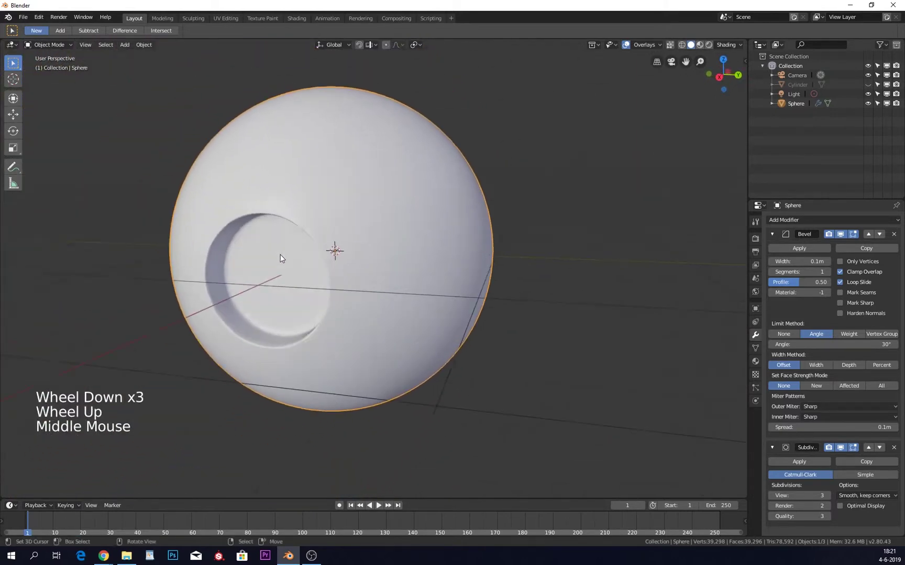
# - Remove the Bevel and Subdivision Surface modifiers and delete the sphere
pyautogui.click(894, 236)
pyautogui.click(893, 235)
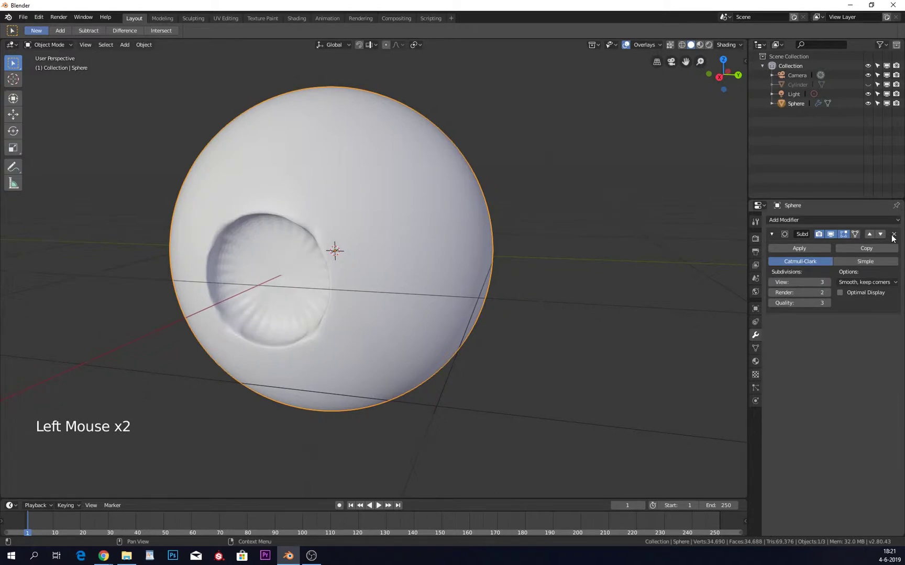
pyautogui.click(894, 236)
pyautogui.rightClick(514, 234)
pyautogui.keyDown('shift'); pyautogui.moveTo(519, 236); pyautogui.dragTo(466, 238, button='middle'); pyautogui.keyUp('shift')
pyautogui.press('x')
pyautogui.click(511, 233)
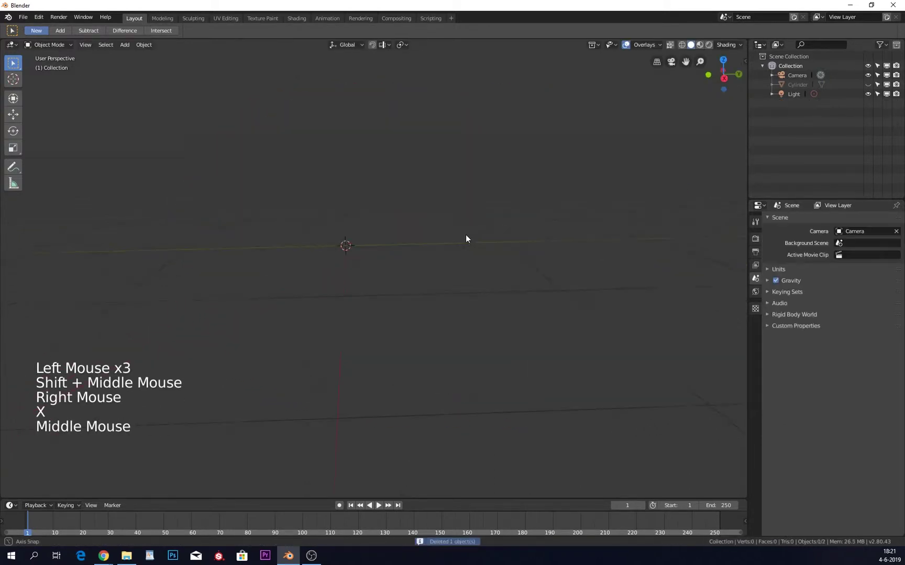
pyautogui.hotkey('shift', 'a')
pyautogui.moveTo(471, 234)
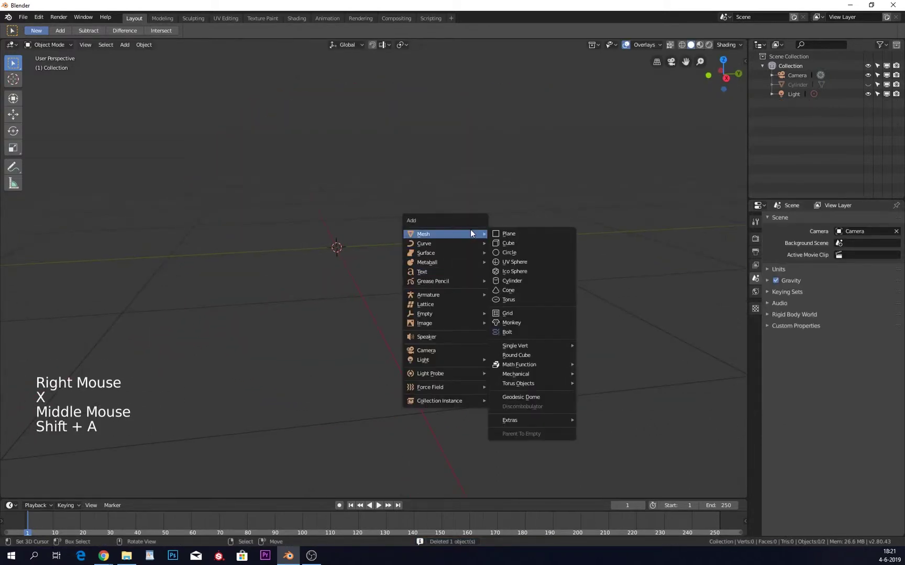
# - Add a new UV sphere and search Preferences add-ons for 'loop' to confirm LoopTools
pyautogui.click(534, 262)
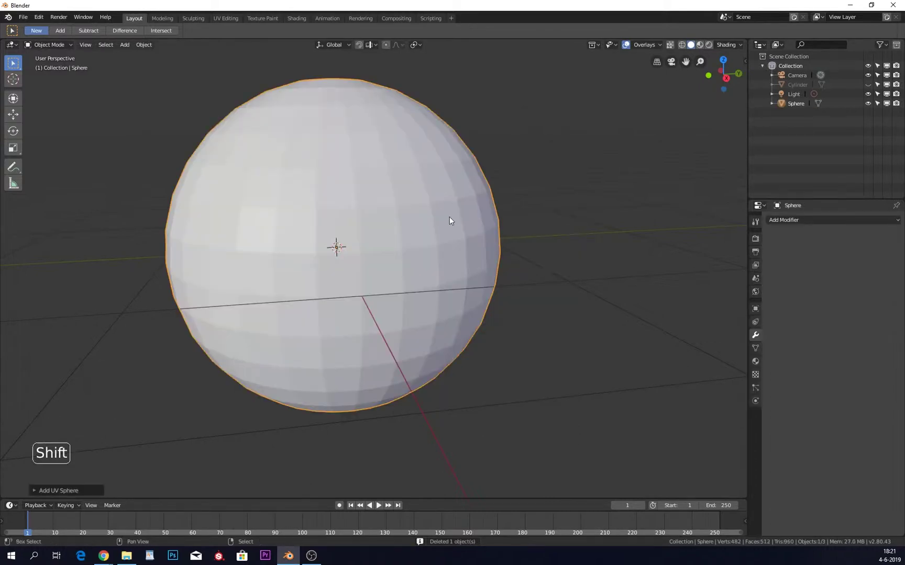
pyautogui.keyDown('shift'); pyautogui.moveTo(449, 221); pyautogui.dragTo(479, 231, button='middle'); pyautogui.keyUp('shift')
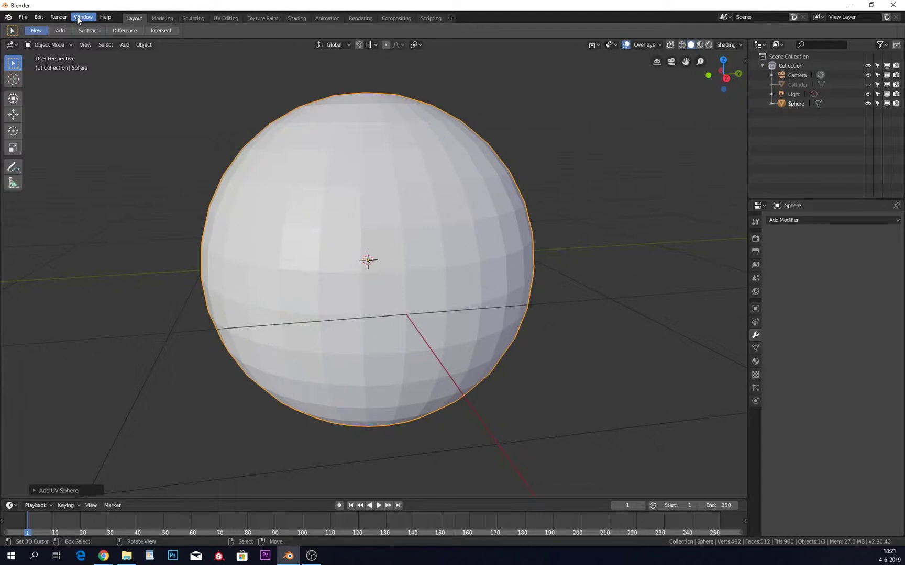
pyautogui.click(37, 20)
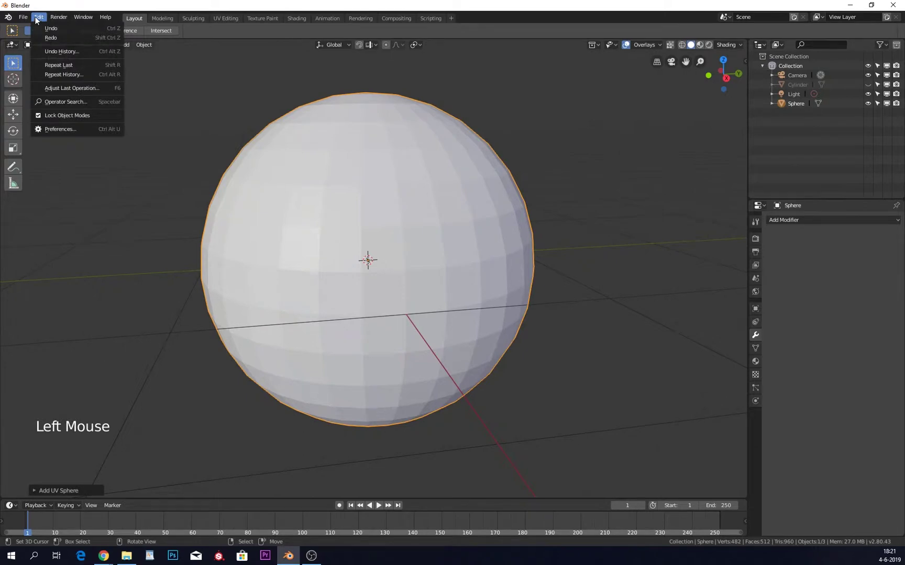
pyautogui.click(63, 118)
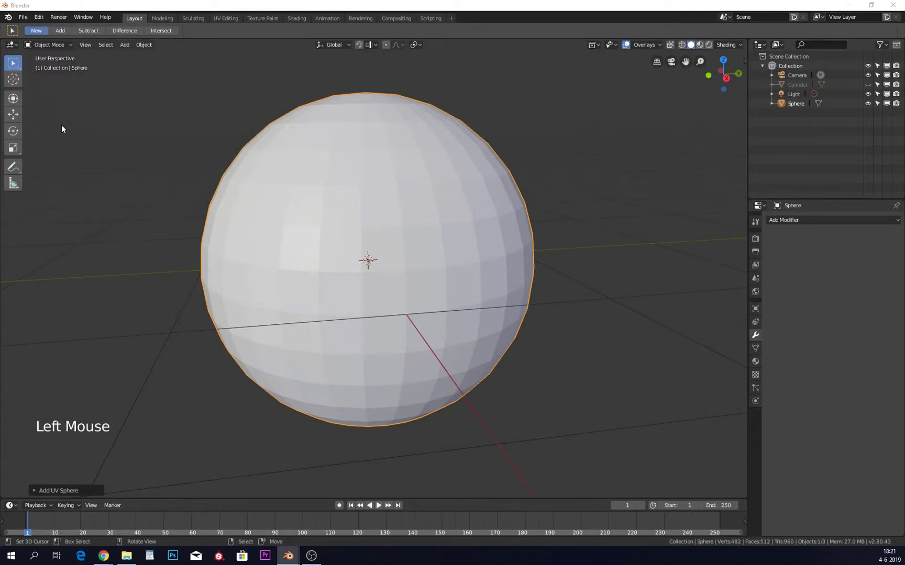
pyautogui.moveTo(825, 57); pyautogui.dragTo(354, 107)
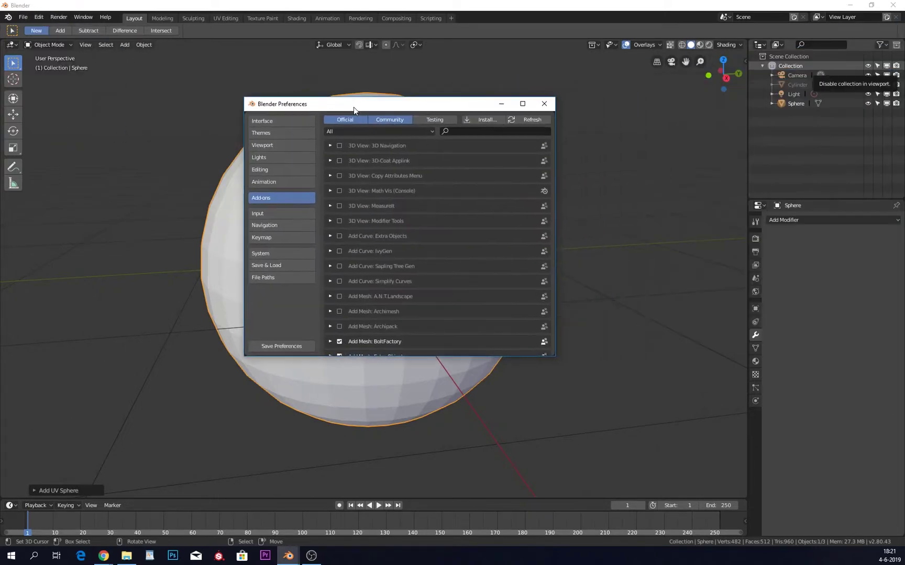
pyautogui.click(493, 133)
pyautogui.write('loop')
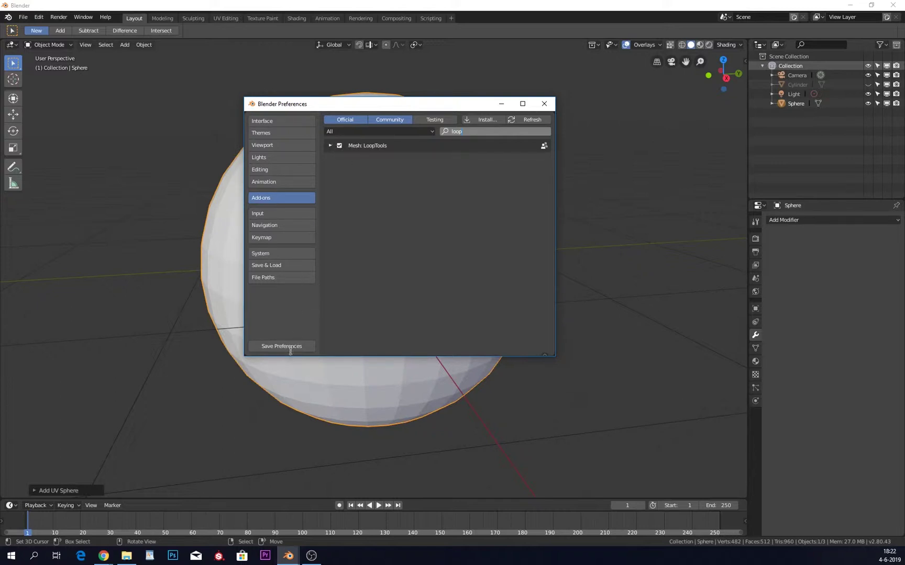
# - Close Preferences and grow a selected vertex near the sphere's centre into a face patch
pyautogui.click(542, 107)
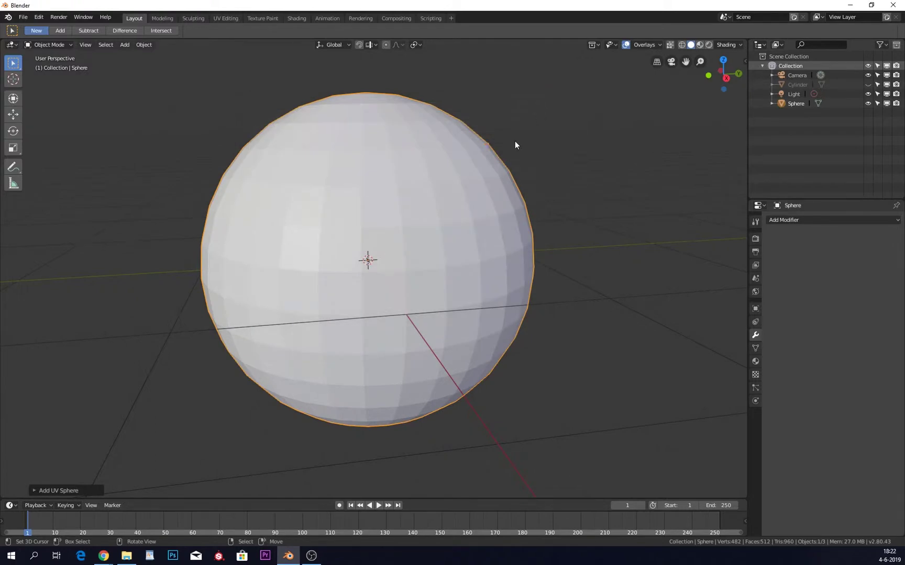
pyautogui.press('Tab')
pyautogui.moveTo(491, 165); pyautogui.dragTo(471, 166, button='middle')
pyautogui.rightClick(404, 274)
pyautogui.rightClick(384, 282)
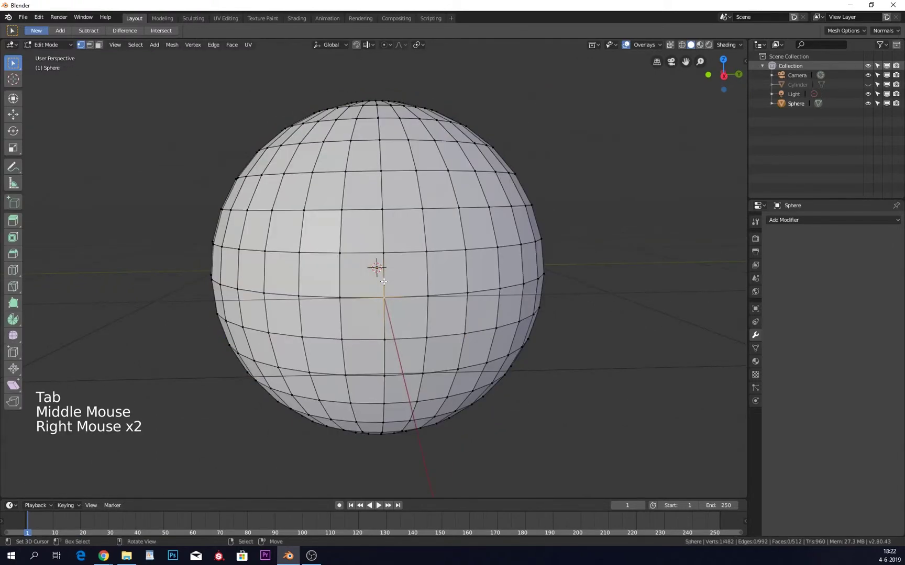
pyautogui.keyDown('shift'); pyautogui.moveTo(384, 281); pyautogui.dragTo(382, 255, button='middle'); pyautogui.keyUp('shift')
pyautogui.press('ctrl+KP_Add')
pyautogui.press('ctrl+KP_Add')
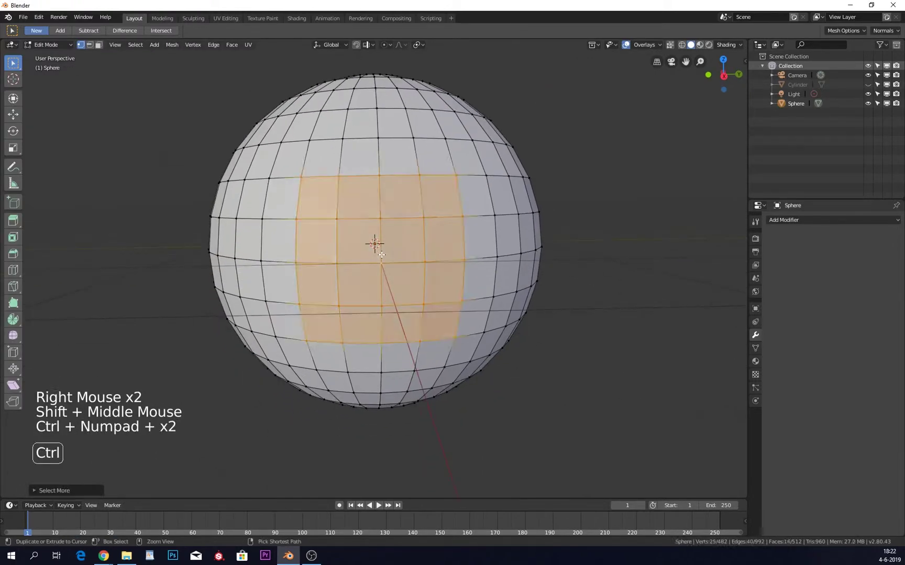
pyautogui.moveTo(428, 223); pyautogui.dragTo(443, 210, button='middle')
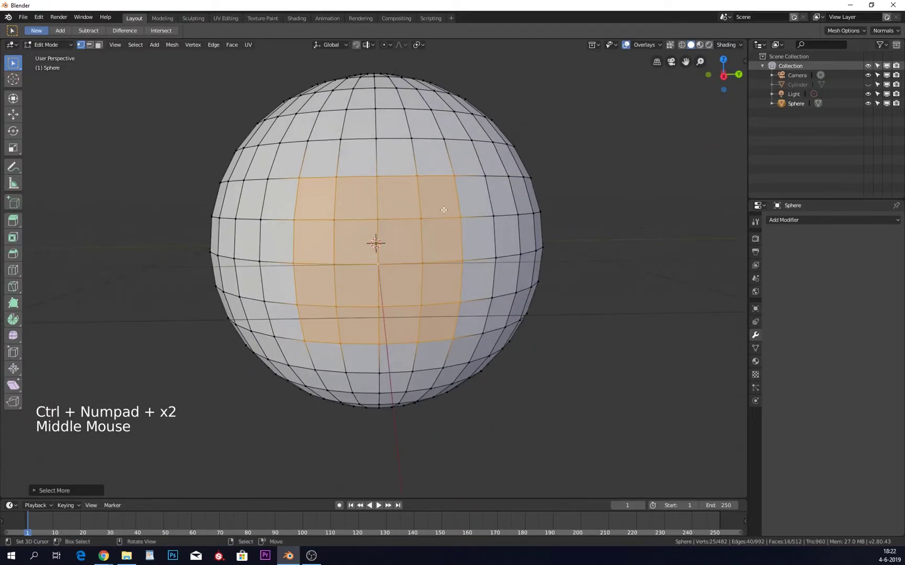
# - Round the patch with LoopTools Circle, extrude it inward, and return to object mode
pyautogui.press('w')
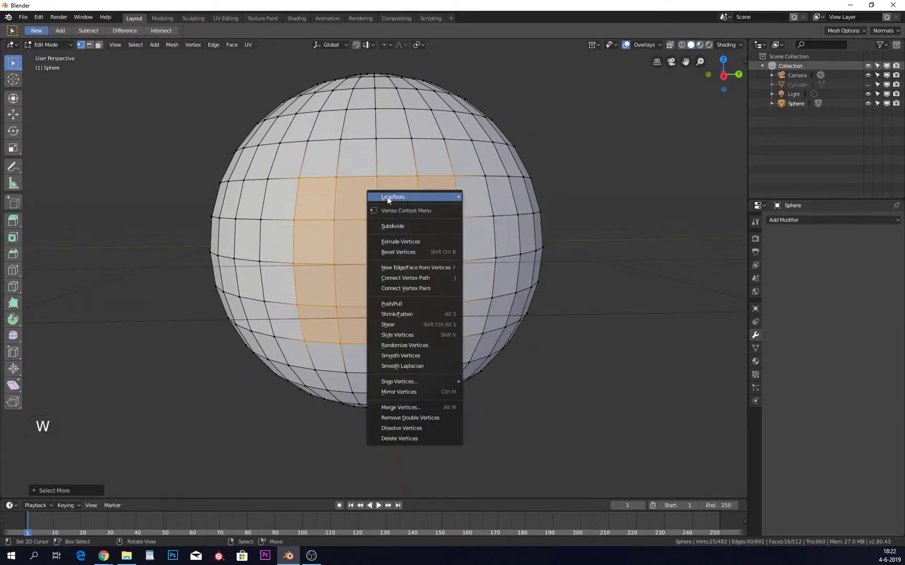
pyautogui.moveTo(387, 196)
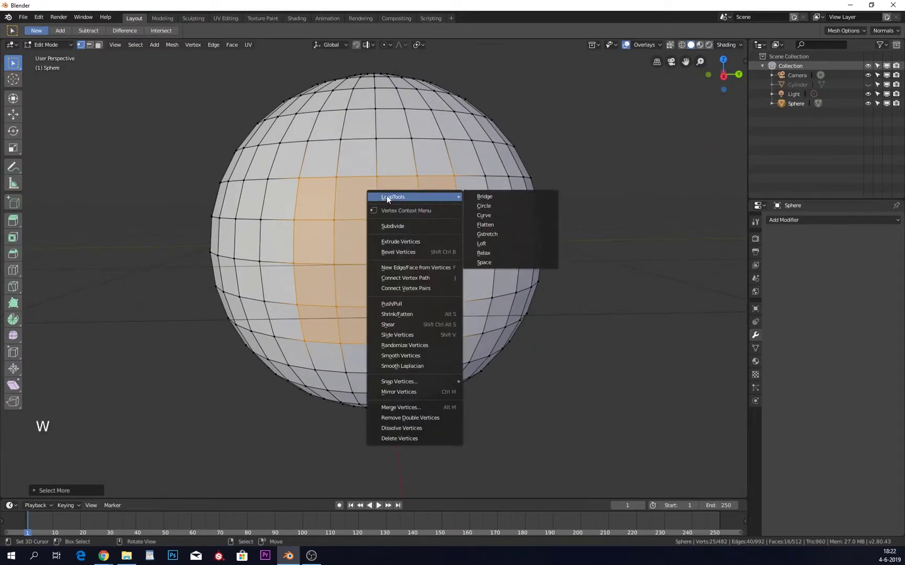
pyautogui.click(490, 206)
pyautogui.moveTo(490, 206); pyautogui.dragTo(602, 211, button='middle')
pyautogui.press('e')
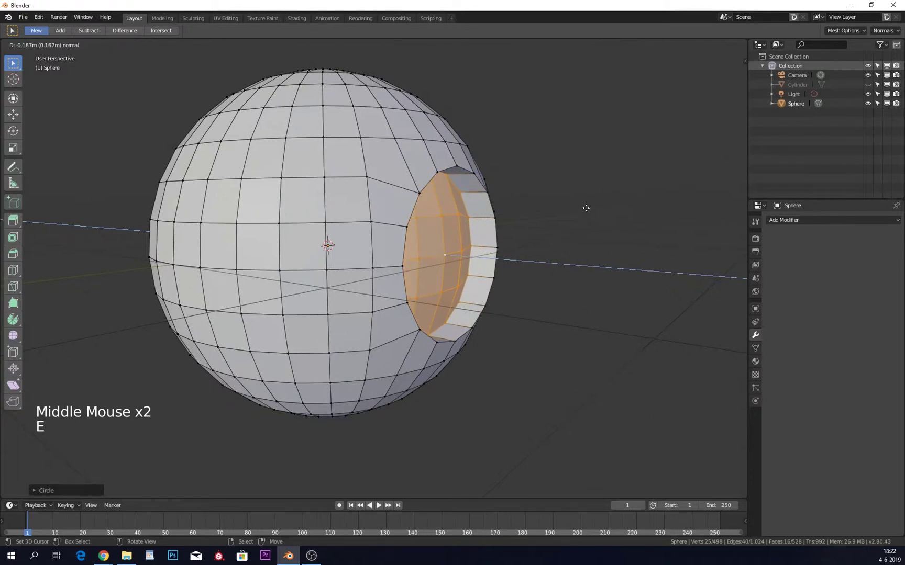
pyautogui.click(585, 208)
pyautogui.press('Tab')
pyautogui.moveTo(585, 207); pyautogui.dragTo(559, 190, button='middle')
# - Add a Bevel modifier with Limit Method None and show Mean Bevel Weight in edit mode
pyautogui.click(771, 221)
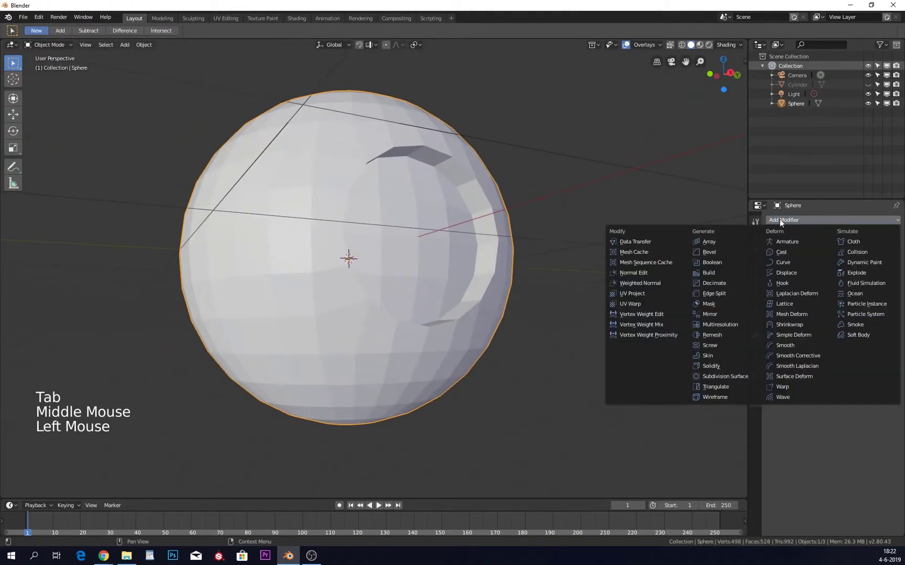
pyautogui.click(751, 251)
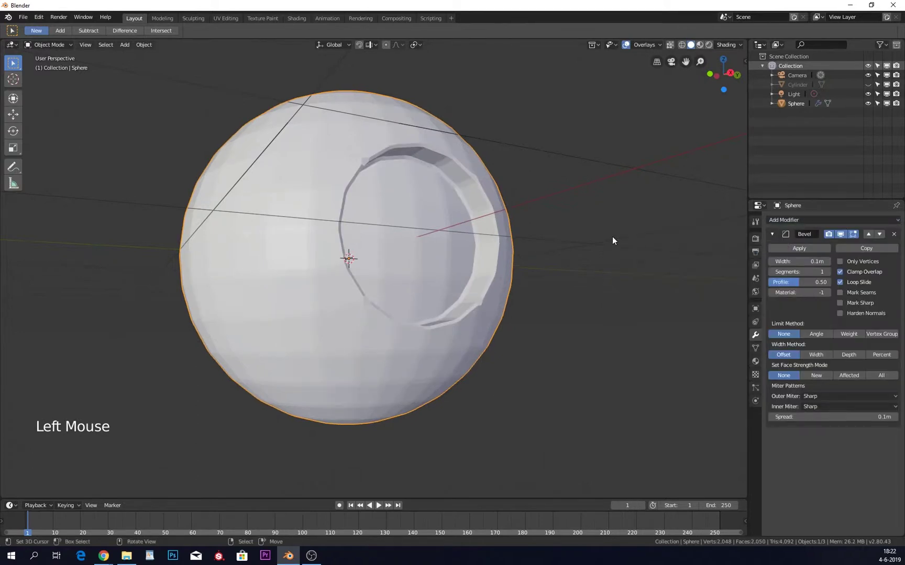
pyautogui.press('Tab')
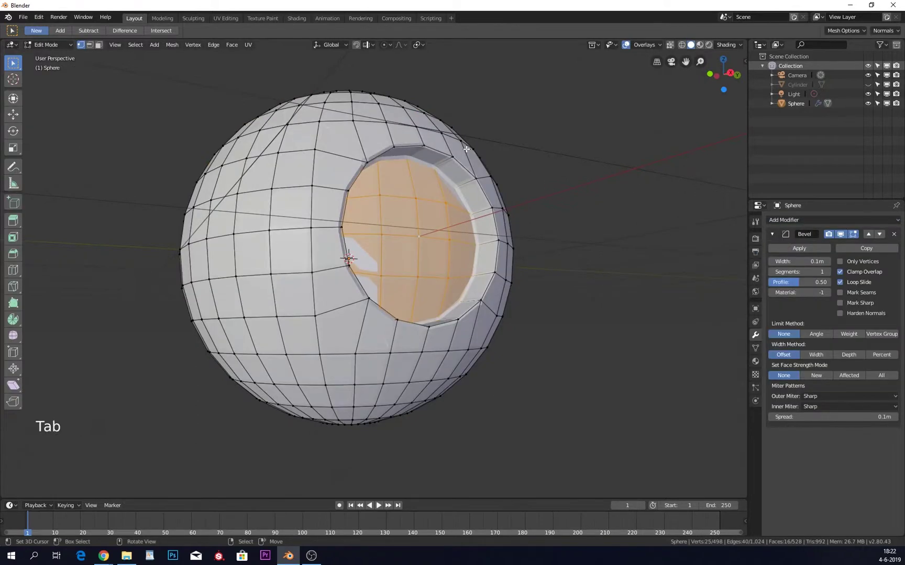
pyautogui.click(745, 61)
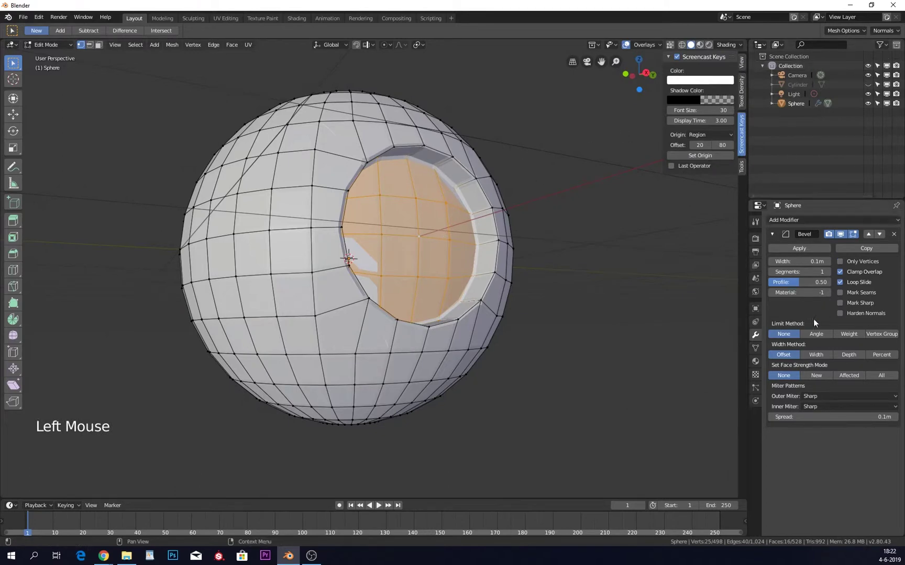
pyautogui.click(815, 334)
pyautogui.click(783, 335)
pyautogui.click(808, 335)
pyautogui.click(789, 332)
pyautogui.click(739, 63)
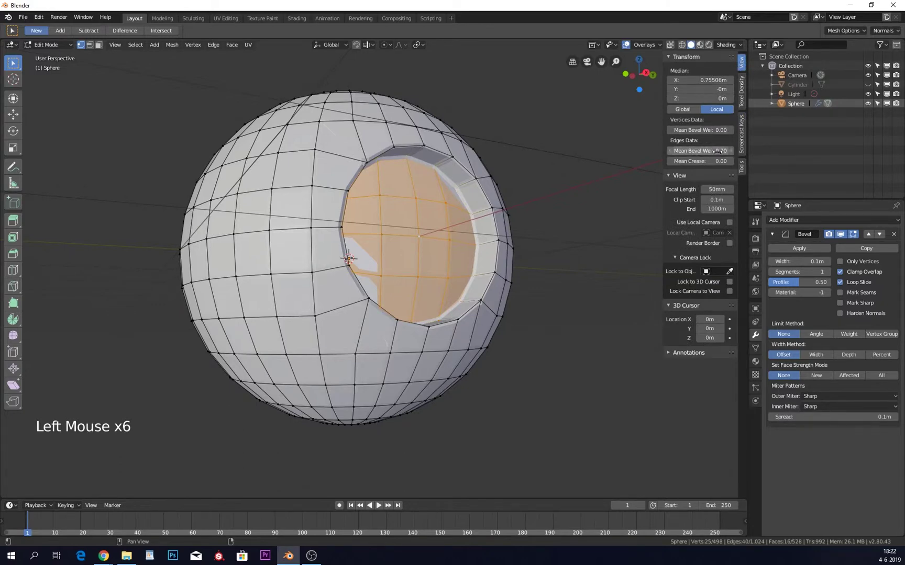
# - In edge select mode, select the first rim edge loops around the hole
pyautogui.keyDown('alt'); pyautogui.rightClick(456, 158); pyautogui.keyUp('alt')
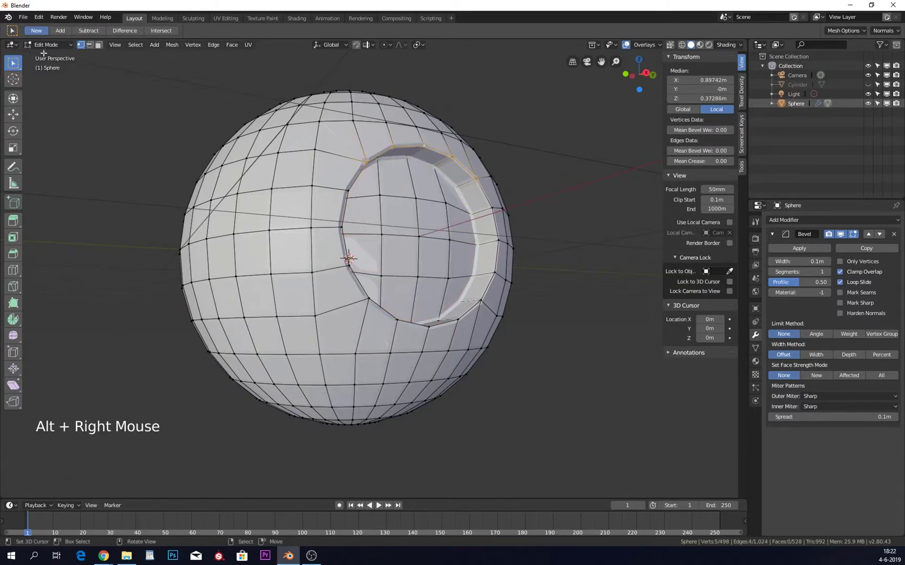
pyautogui.click(89, 45)
pyautogui.press('z')
pyautogui.scroll(2, 467, 127)
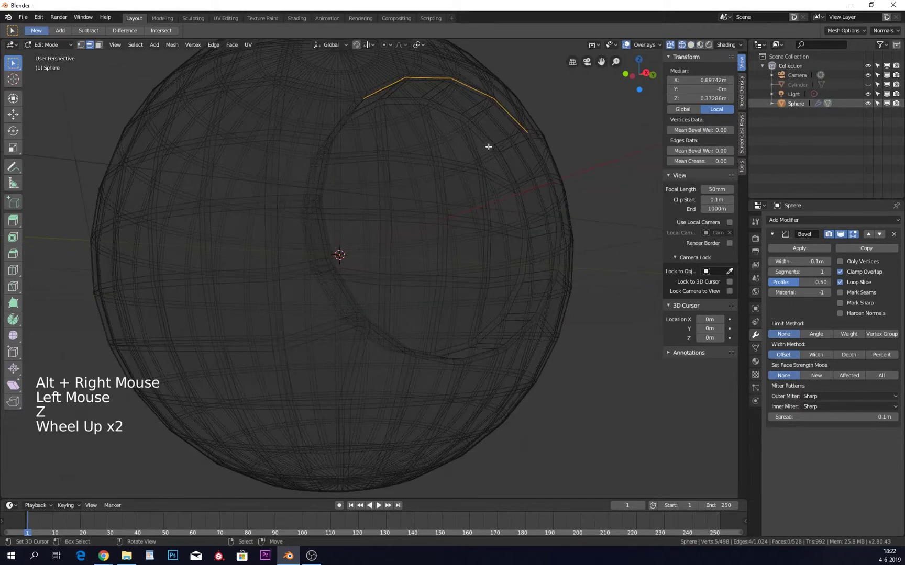
pyautogui.press('z')
pyautogui.moveTo(488, 145); pyautogui.dragTo(534, 214, button='middle')
pyautogui.keyDown('alt'); pyautogui.keyDown('shift'); pyautogui.rightClick(530, 155); pyautogui.keyUp('shift'); pyautogui.keyUp('alt')
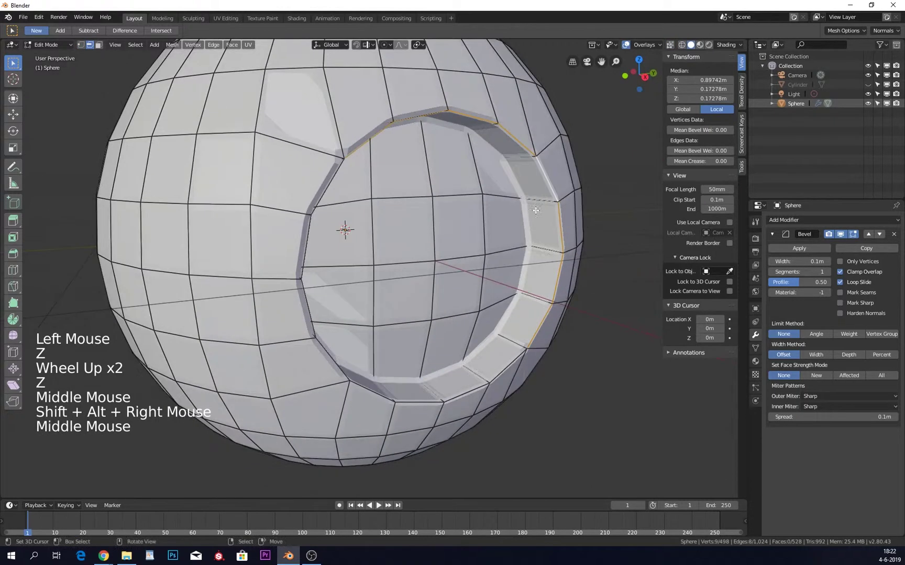
pyautogui.keyDown('alt'); pyautogui.keyDown('shift'); pyautogui.rightClick(503, 371); pyautogui.keyUp('shift'); pyautogui.keyUp('alt')
pyautogui.moveTo(503, 370); pyautogui.dragTo(450, 370, button='middle')
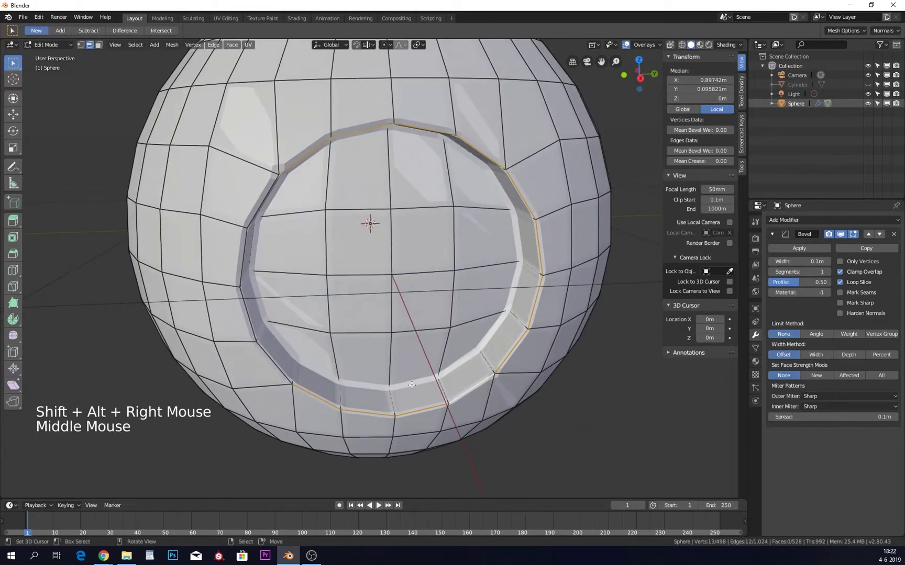
# - Add the left, top and upper-right rim loops to the edge selection
pyautogui.keyDown('alt'); pyautogui.keyDown('shift'); pyautogui.rightClick(291, 371); pyautogui.keyUp('shift'); pyautogui.keyUp('alt')
pyautogui.moveTo(358, 134); pyautogui.dragTo(349, 111, button='middle')
pyautogui.press('z')
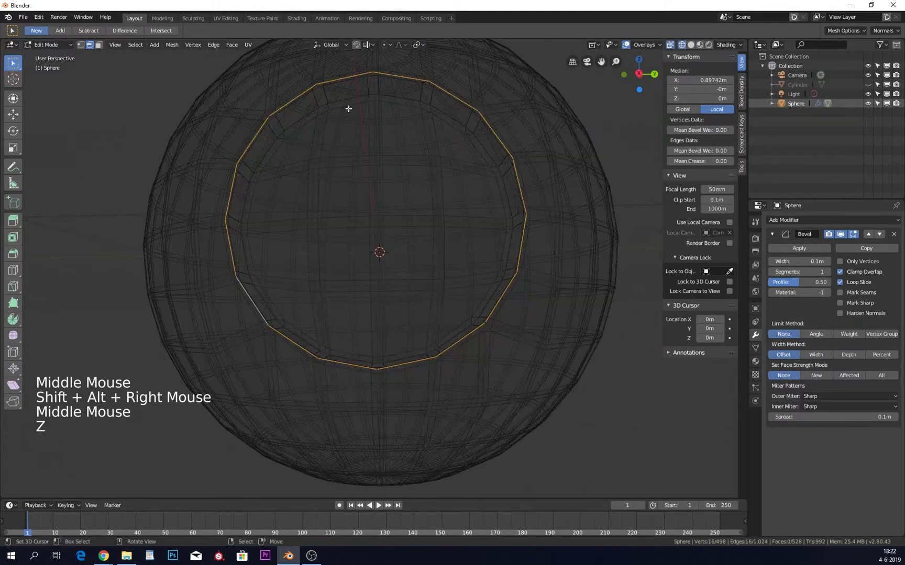
pyautogui.keyDown('alt'); pyautogui.keyDown('shift'); pyautogui.rightClick(349, 109); pyautogui.keyUp('shift'); pyautogui.keyUp('alt')
pyautogui.moveTo(445, 136); pyautogui.dragTo(516, 187, button='middle')
pyautogui.keyDown('alt'); pyautogui.keyDown('shift'); pyautogui.rightClick(507, 173); pyautogui.keyUp('shift'); pyautogui.keyUp('alt')
pyautogui.hotkey('ctrl', 'z')
pyautogui.keyDown('alt'); pyautogui.keyDown('shift'); pyautogui.rightClick(497, 160); pyautogui.keyUp('shift'); pyautogui.keyUp('alt')
# - Add the remaining lower rim loops and set their mean bevel weight to 1.00
pyautogui.keyDown('alt'); pyautogui.keyDown('shift'); pyautogui.rightClick(472, 356); pyautogui.keyUp('shift'); pyautogui.keyUp('alt')
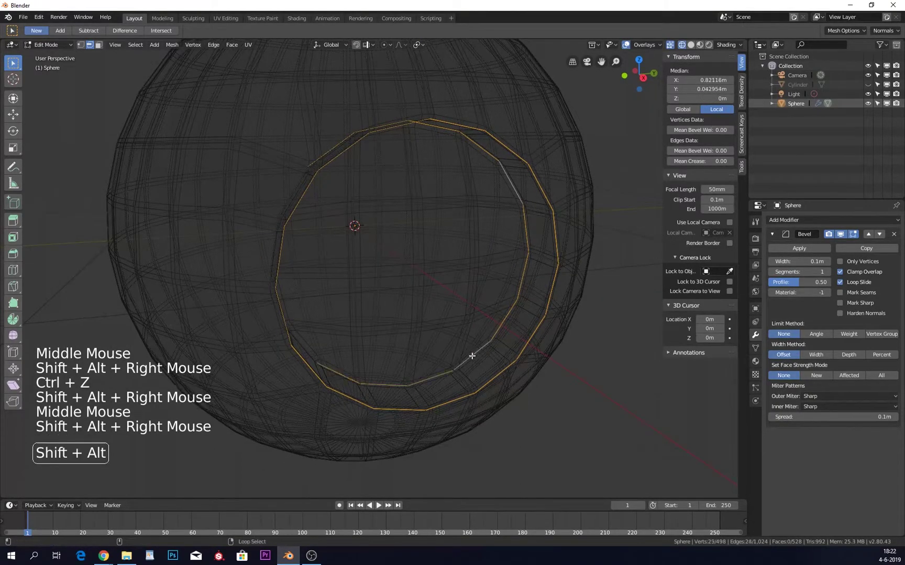
pyautogui.moveTo(472, 356); pyautogui.dragTo(401, 344, button='middle')
pyautogui.moveTo(299, 295); pyautogui.dragTo(279, 217, button='middle')
pyautogui.keyDown('alt'); pyautogui.keyDown('shift'); pyautogui.rightClick(241, 294); pyautogui.keyUp('shift'); pyautogui.keyUp('alt')
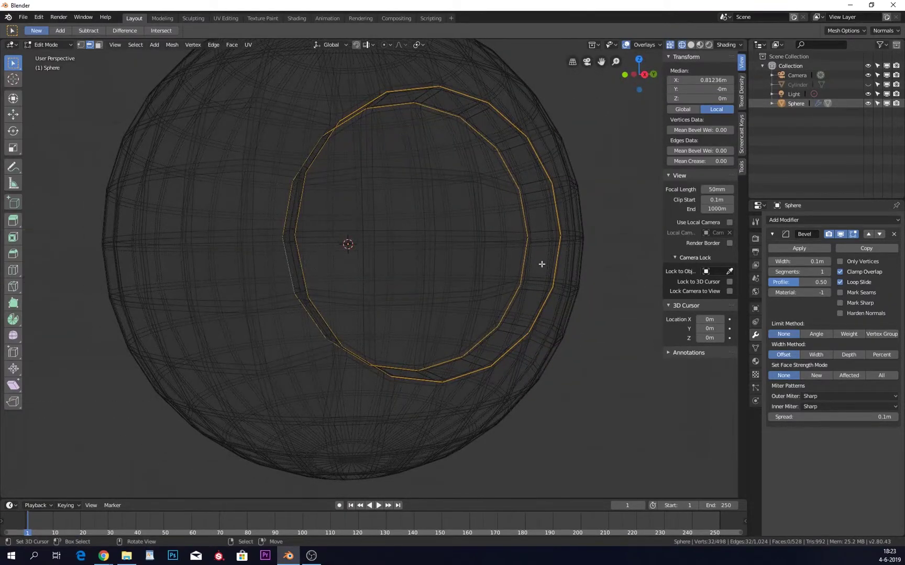
pyautogui.press('z')
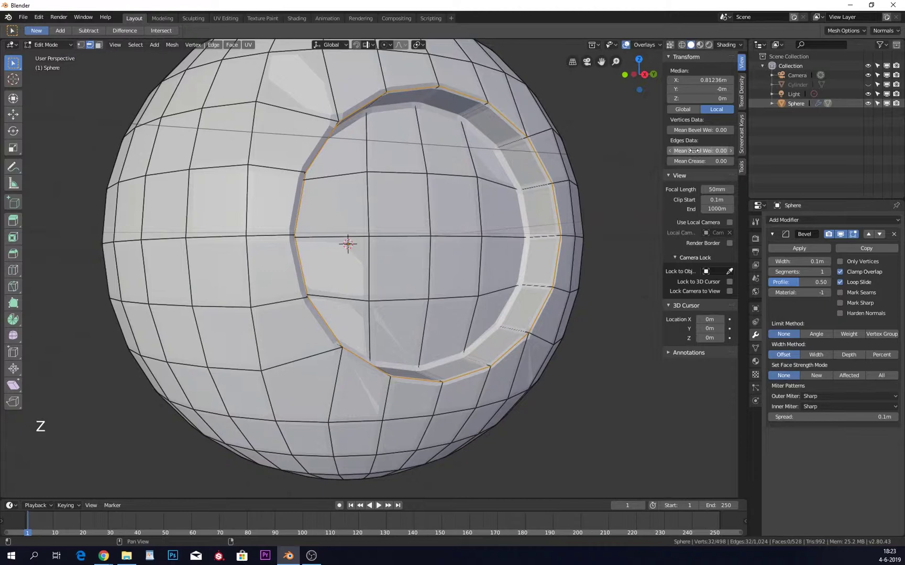
pyautogui.moveTo(694, 151); pyautogui.dragTo(728, 150)
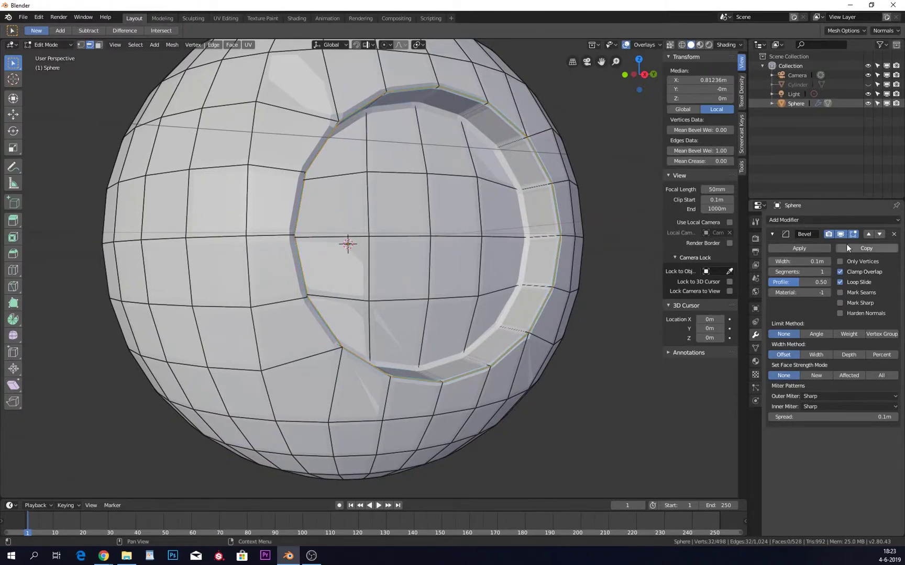
# - Set the Bevel modifier's limit method to Weight and return to Object Mode
pyautogui.click(849, 334)
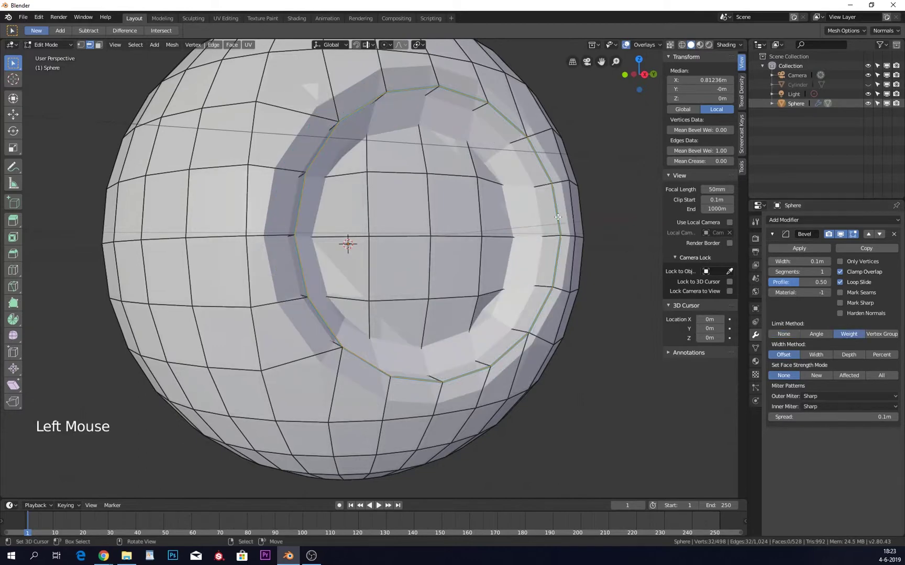
pyautogui.press('Tab')
pyautogui.moveTo(551, 185); pyautogui.dragTo(539, 184, button='middle')
pyautogui.scroll(-2, 540, 184)
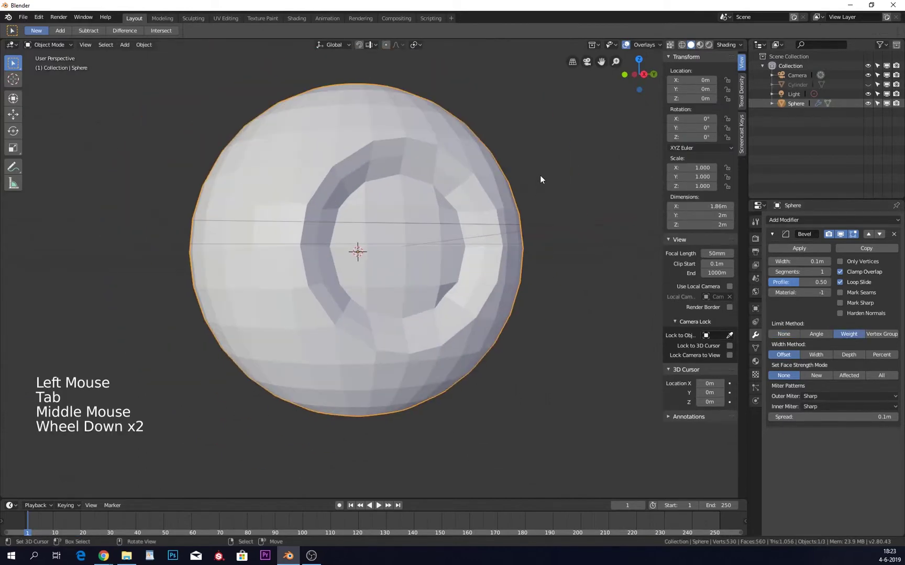
pyautogui.scroll(1, 540, 176)
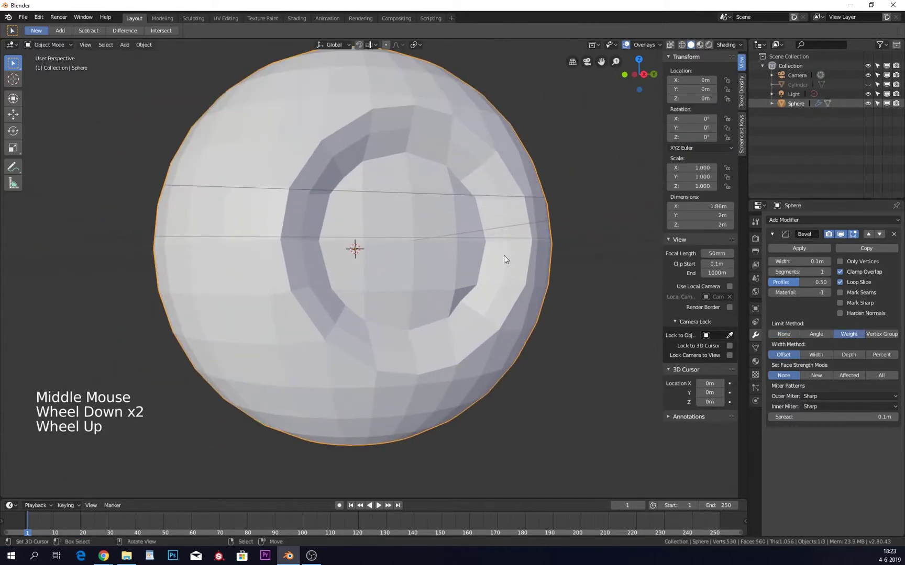
# - Apply the sphere's scale and reduce the bevel width to 0.02m
pyautogui.hotkey('ctrl', 'a')
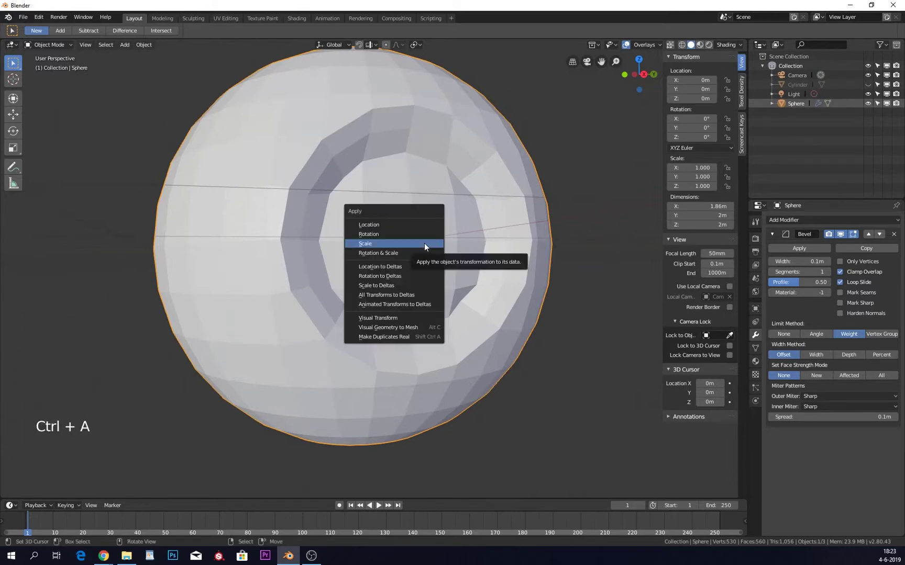
pyautogui.click(424, 246)
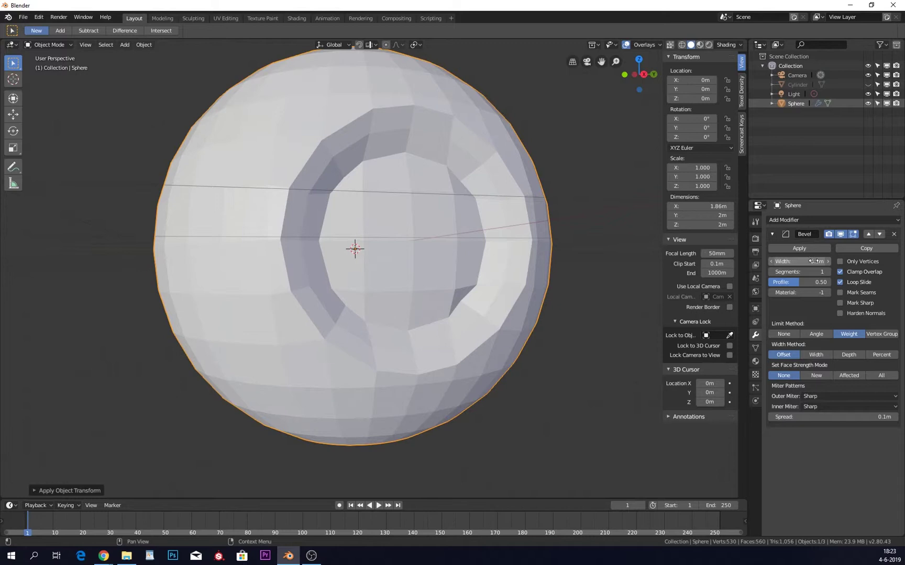
pyautogui.moveTo(814, 261)
pyautogui.mouseDown()
pyautogui.moveTo(859, 261)
pyautogui.moveTo(806, 261)
pyautogui.mouseUp()
pyautogui.moveTo(522, 153)
pyautogui.mouseDown(button='middle')
pyautogui.moveTo(575, 155)
pyautogui.moveTo(538, 154)
pyautogui.mouseUp(button='middle')
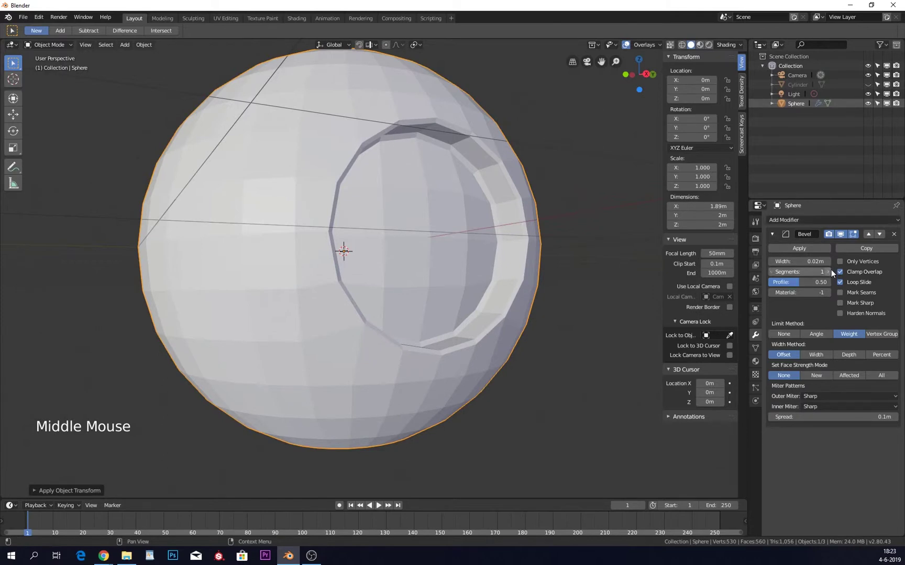
# - Add a Subdivision Surface modifier with viewport levels set to 3
pyautogui.click(811, 224)
pyautogui.click(702, 366)
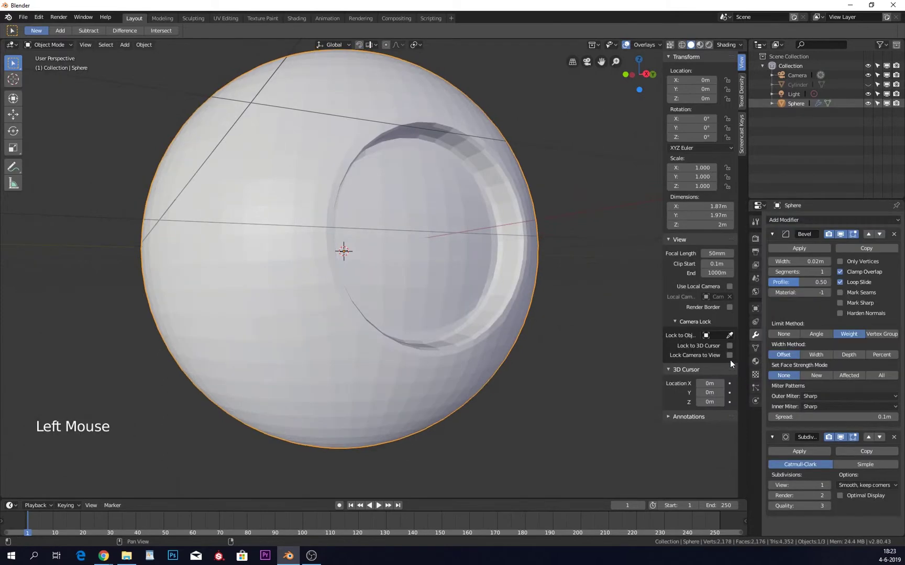
pyautogui.click(828, 487)
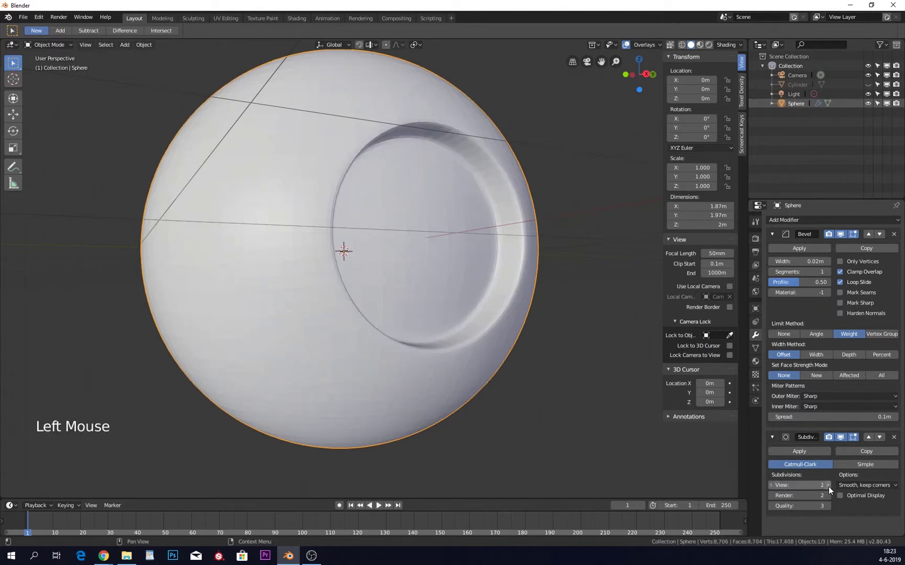
pyautogui.click(828, 486)
pyautogui.moveTo(530, 280); pyautogui.dragTo(476, 265, button='middle')
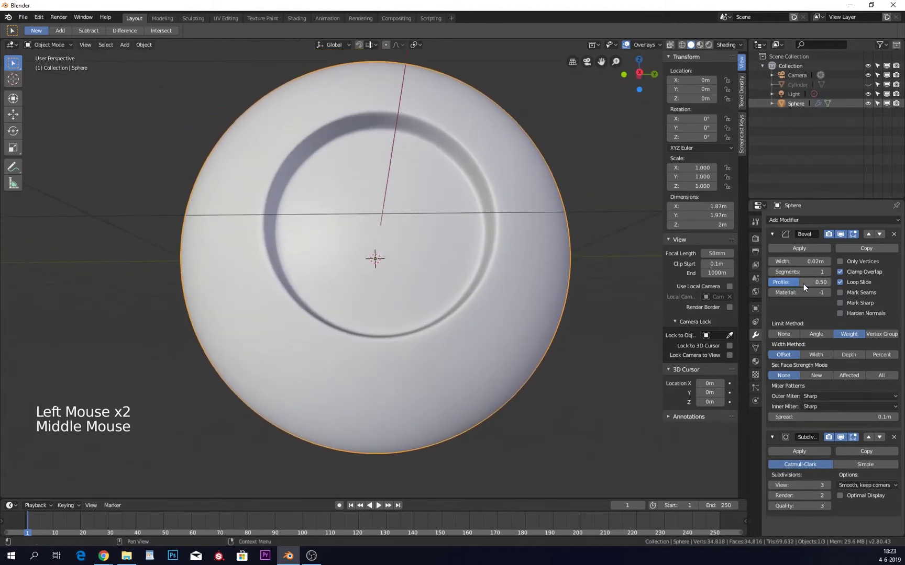
# - Give the bevel 2 segments and view the hole from the side
pyautogui.click(827, 272)
pyautogui.moveTo(576, 259); pyautogui.dragTo(463, 215, button='middle')
pyautogui.scroll(4, 448, 200)
pyautogui.scroll(-3, 460, 268)
# - Switch the sphere into Edit Mode and orbit to inspect the bevelled hole
pyautogui.press('Tab')
pyautogui.press('Tab')
pyautogui.scroll(-5, 492, 214)
pyautogui.scroll(3, 453, 227)
pyautogui.moveTo(463, 214); pyautogui.dragTo(472, 193, button='middle')
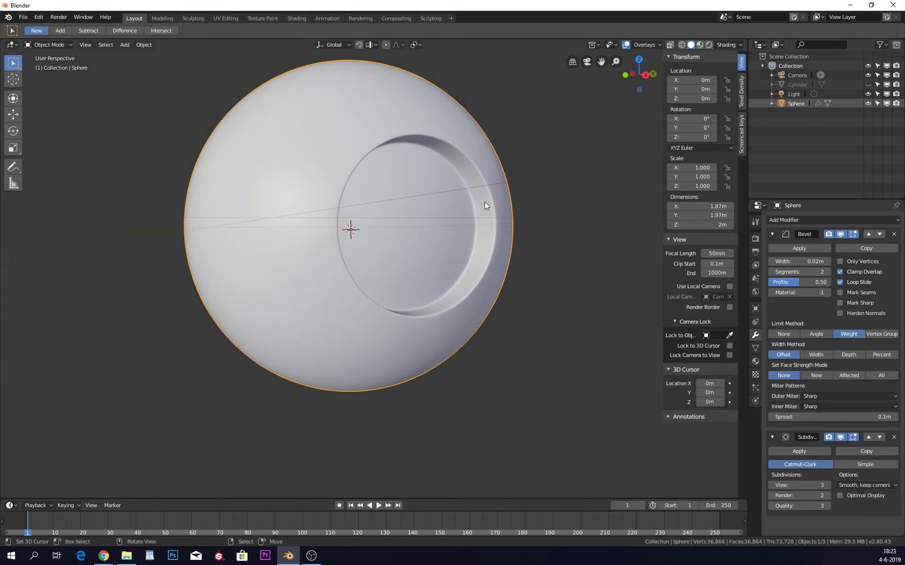
pyautogui.moveTo(484, 202); pyautogui.dragTo(512, 323, button='middle')
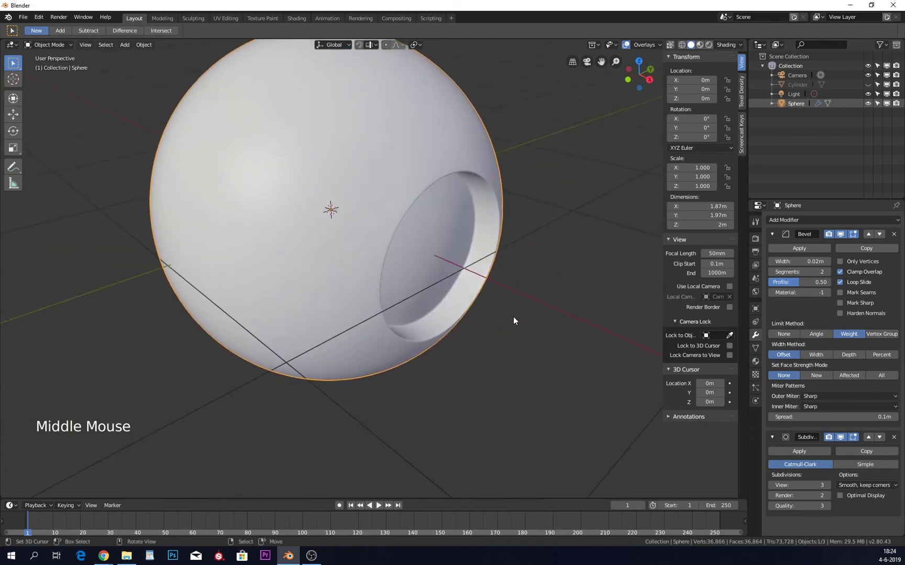